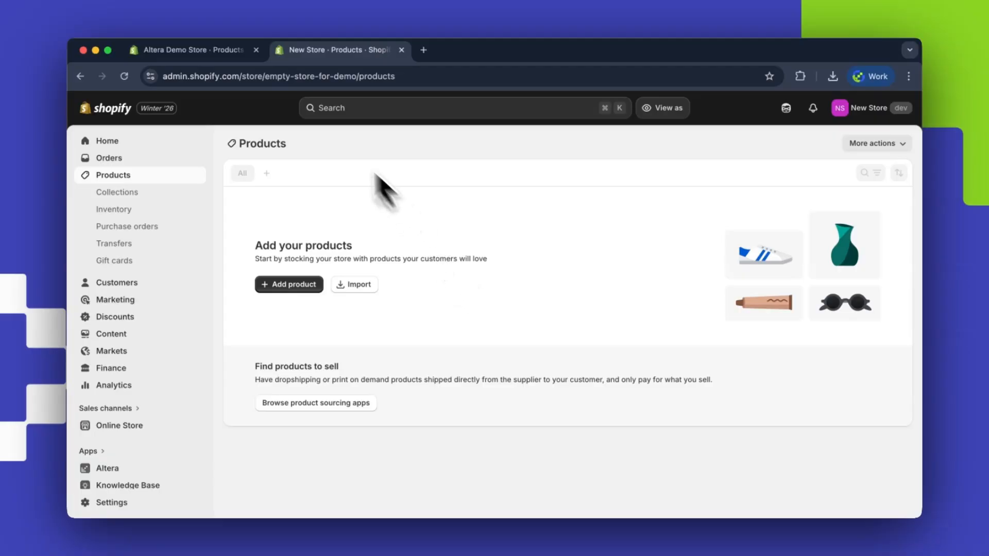
Switch to the Altera Demo Store and look through its product list and orders.
click(199, 54)
key(super+Tab)
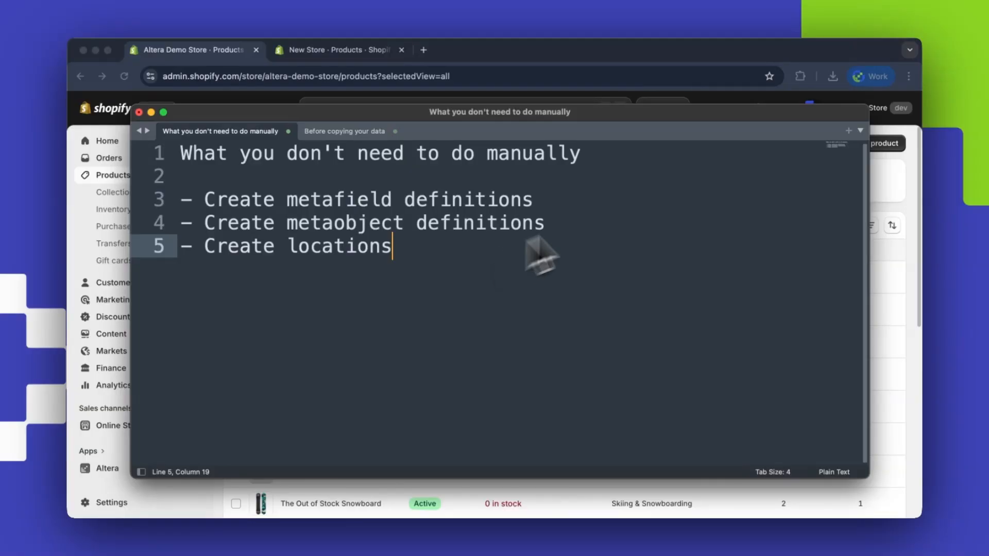
click(898, 188)
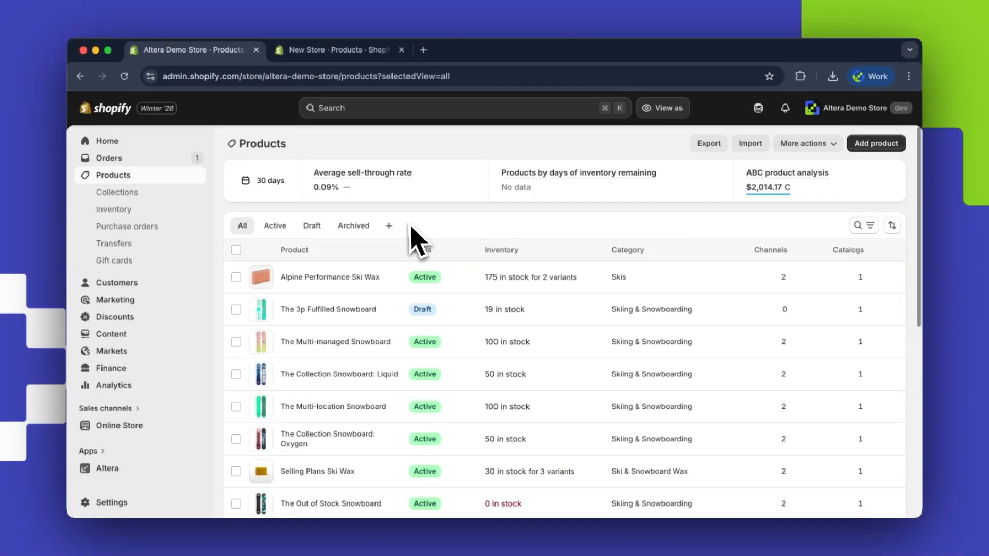
scroll(415, 236, down, 5)
scroll(415, 238, up, 4)
scroll(415, 235, up, 2)
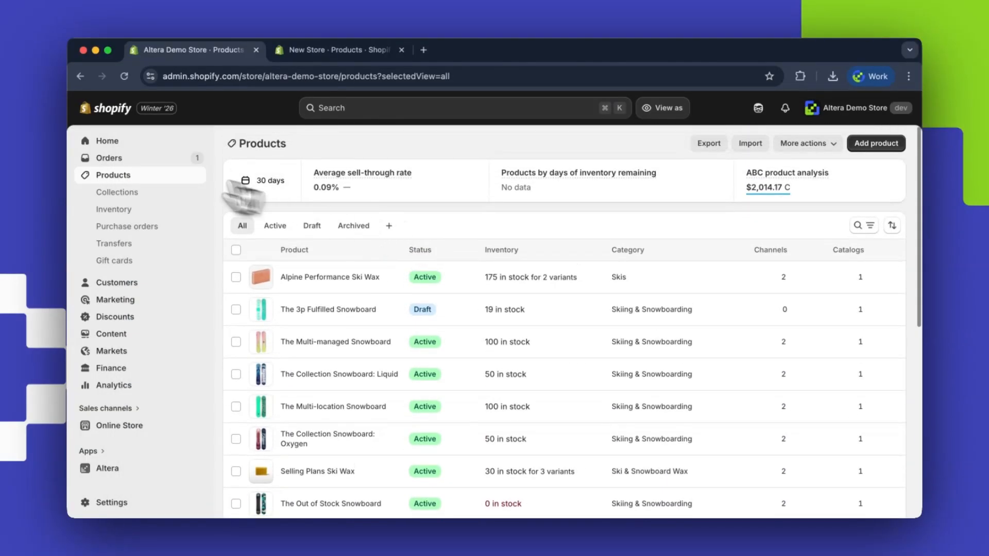
click(142, 159)
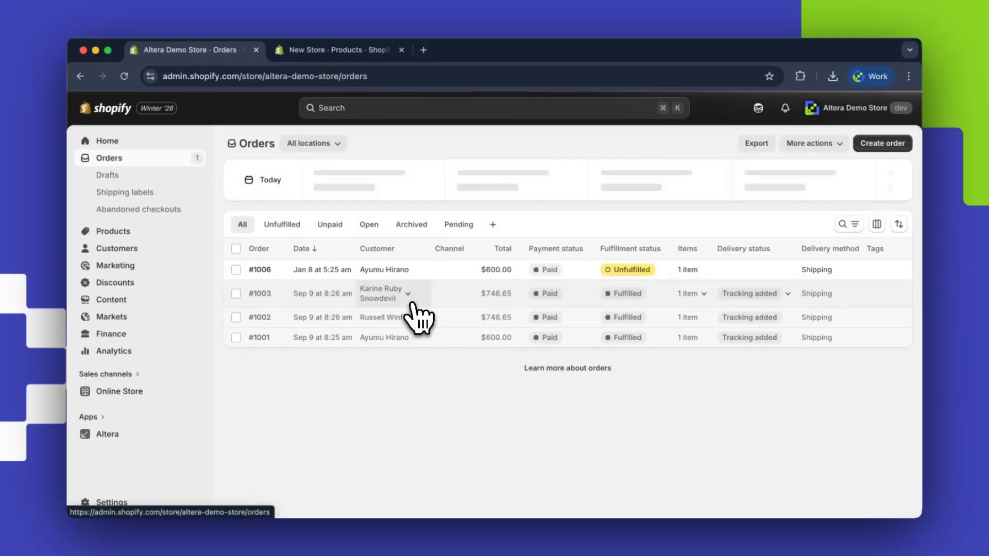
Check the Locations page in the demo store's settings, then return to the orders.
click(109, 502)
scroll(236, 386, down, 5)
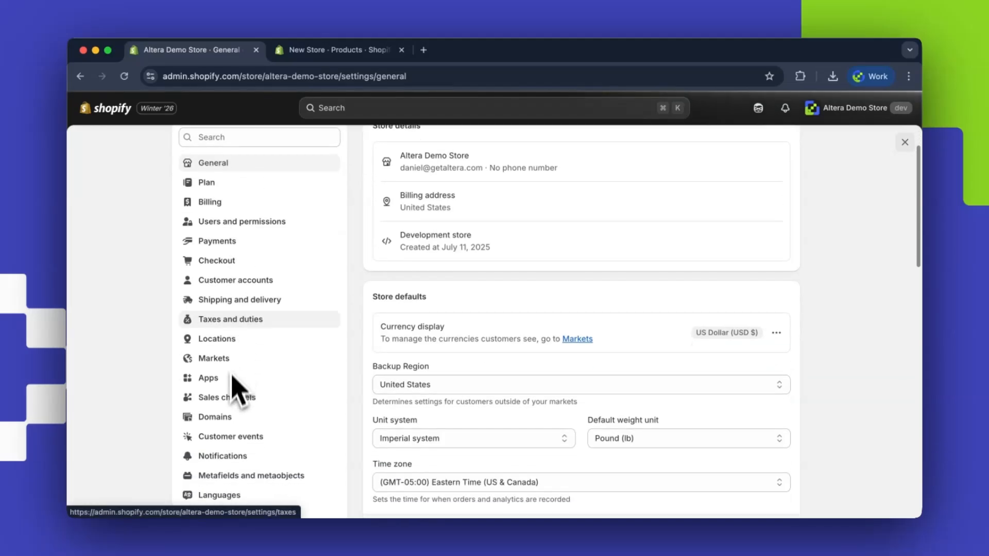
scroll(235, 401, up, 2)
click(217, 327)
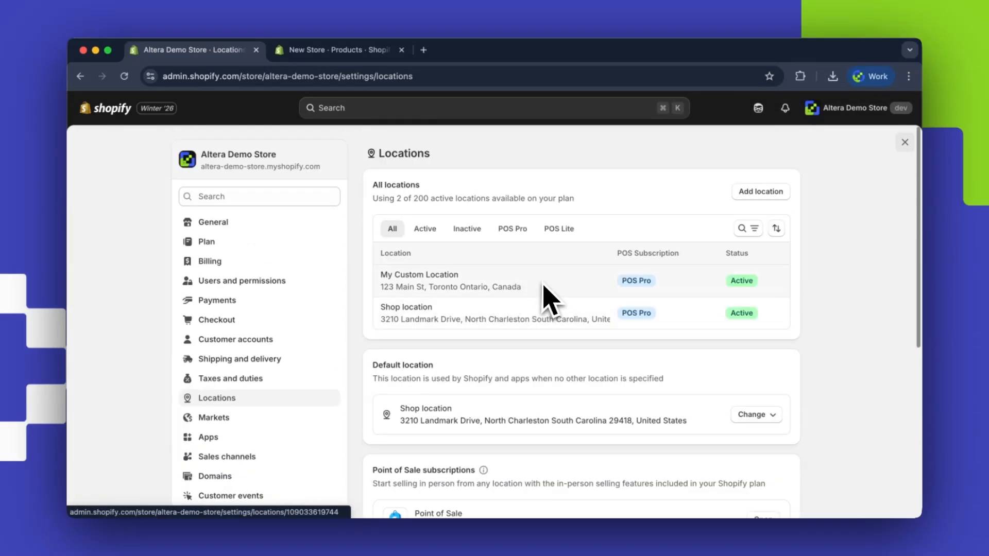
key(Escape)
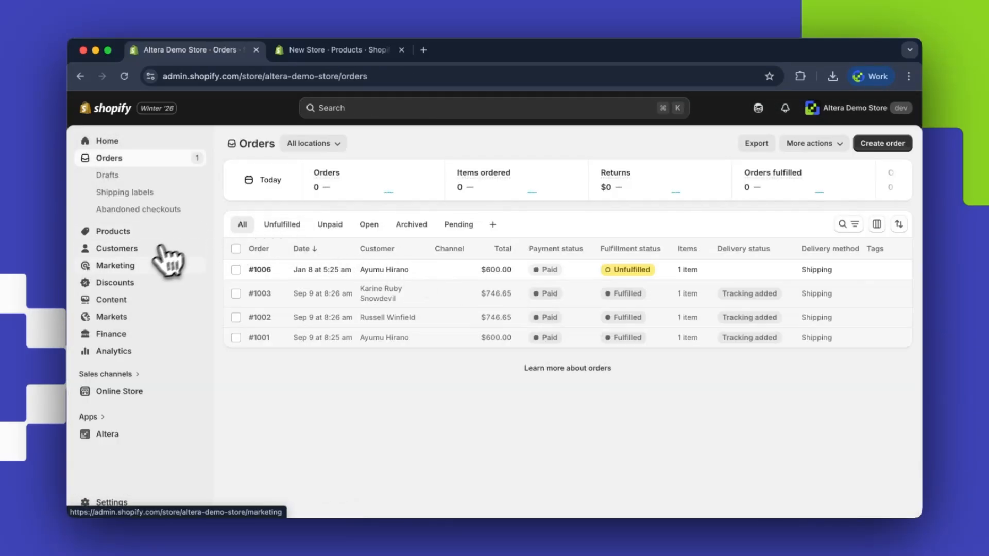
View the demo store's discounts and metaobjects.
click(133, 283)
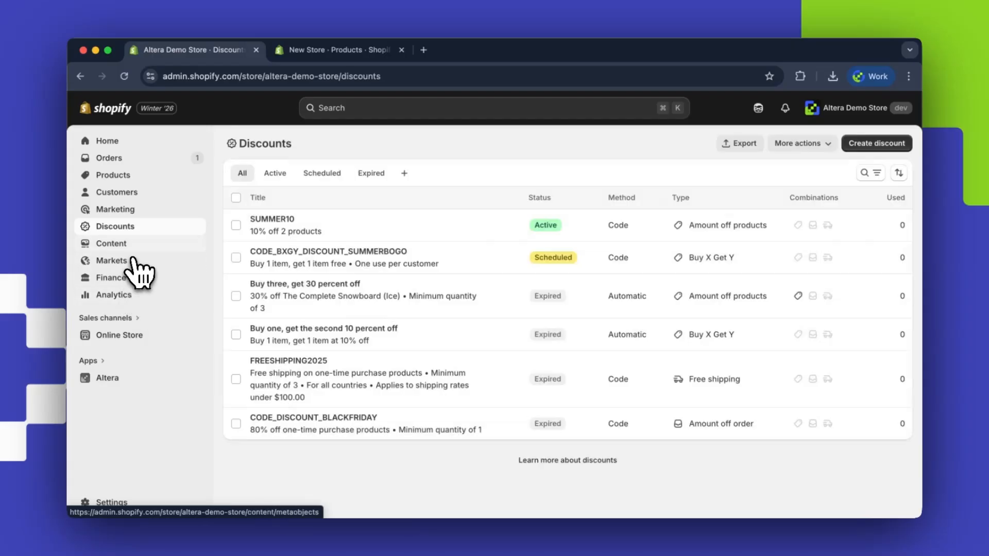
click(132, 249)
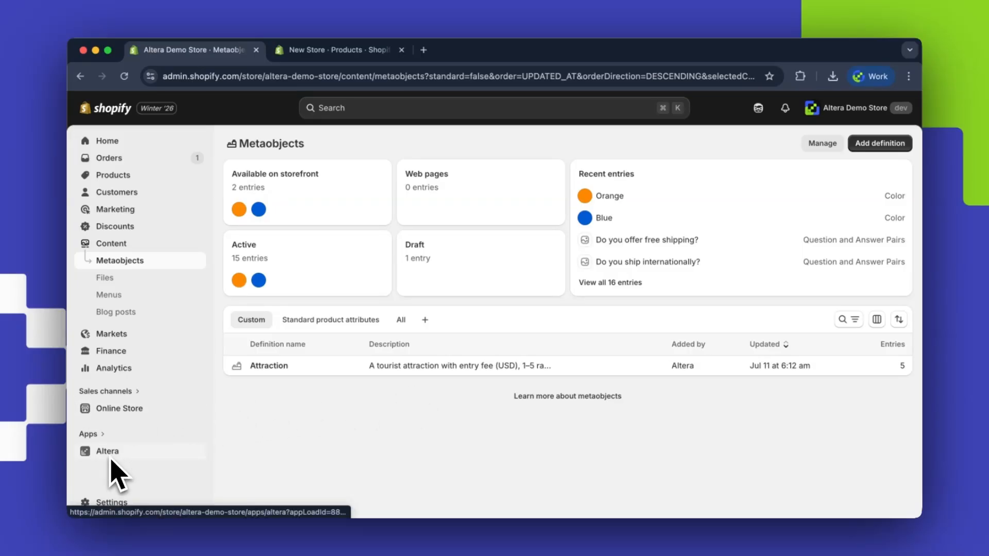
Check the metaobjects, products and orders pages of the New Store.
click(341, 50)
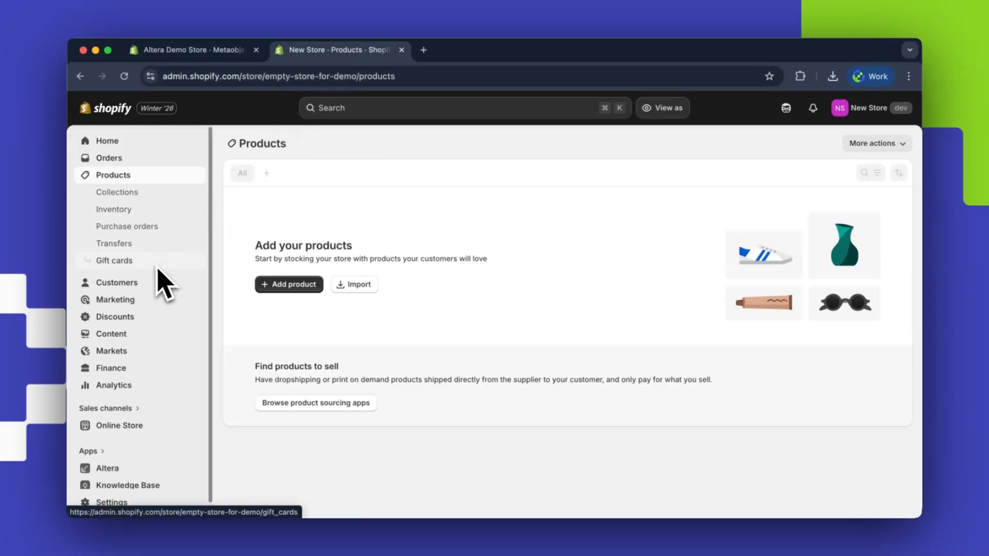
click(122, 334)
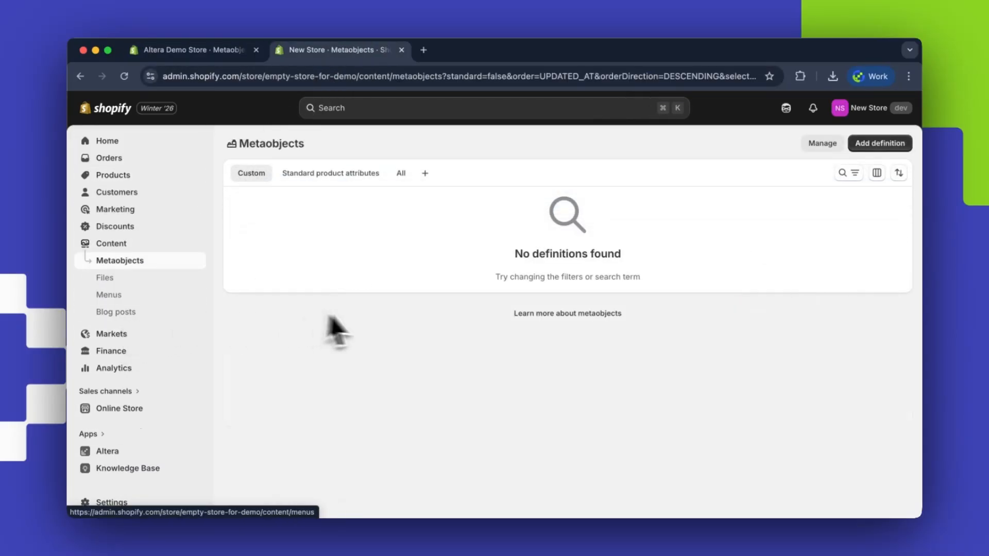
click(125, 175)
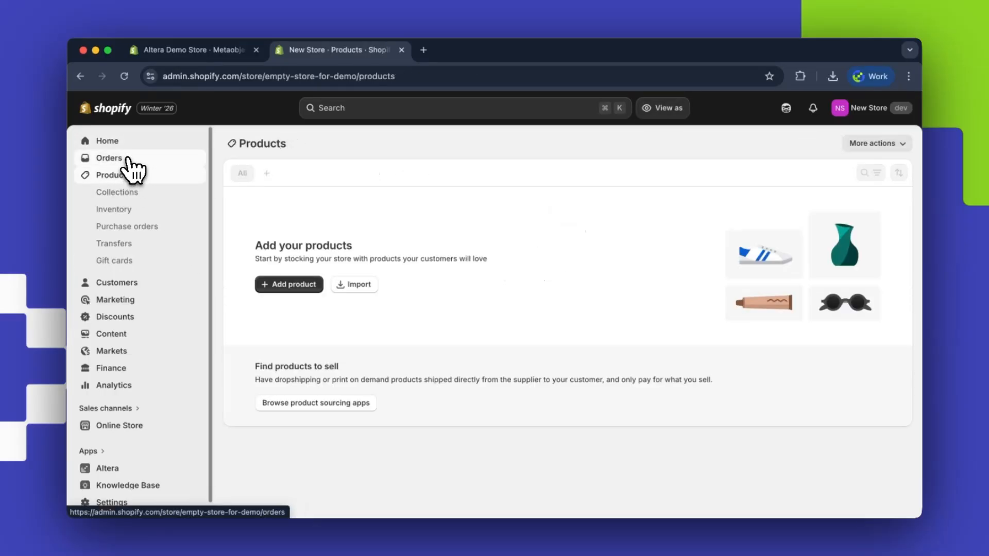
click(128, 159)
Return to the Altera Demo Store and create a new export in the Altera app.
click(227, 58)
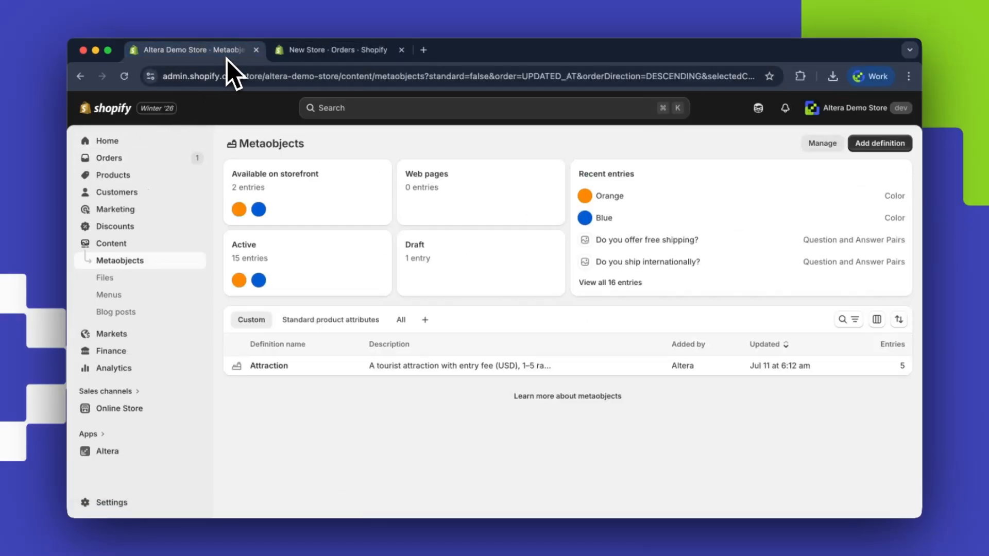
click(109, 453)
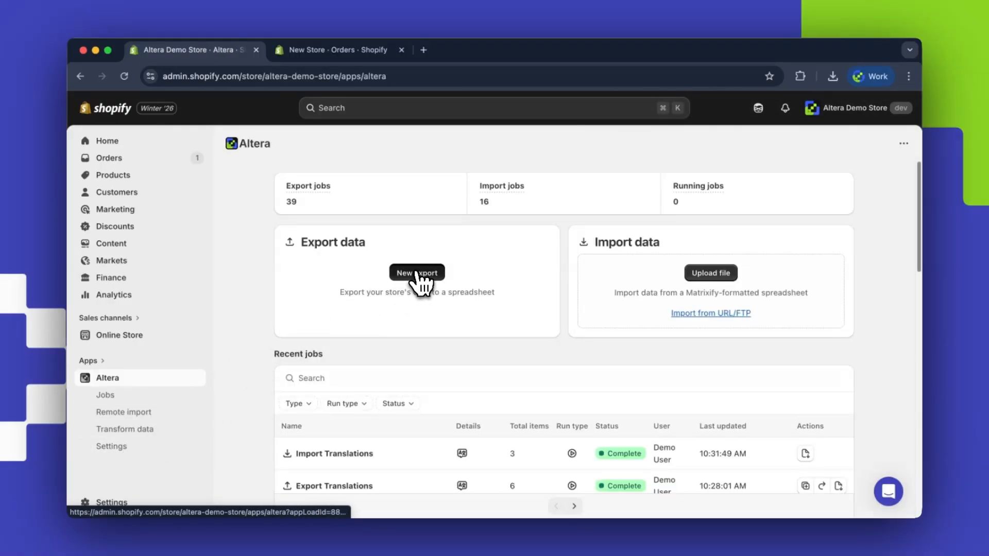
click(416, 271)
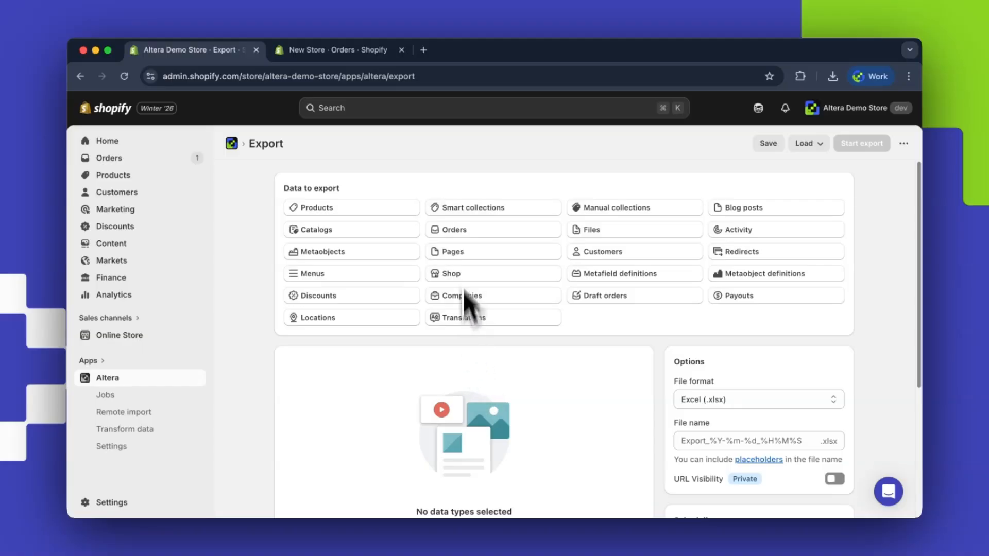
Add Products, Smart collections, Manual collections and Blog posts to the data to export.
click(370, 209)
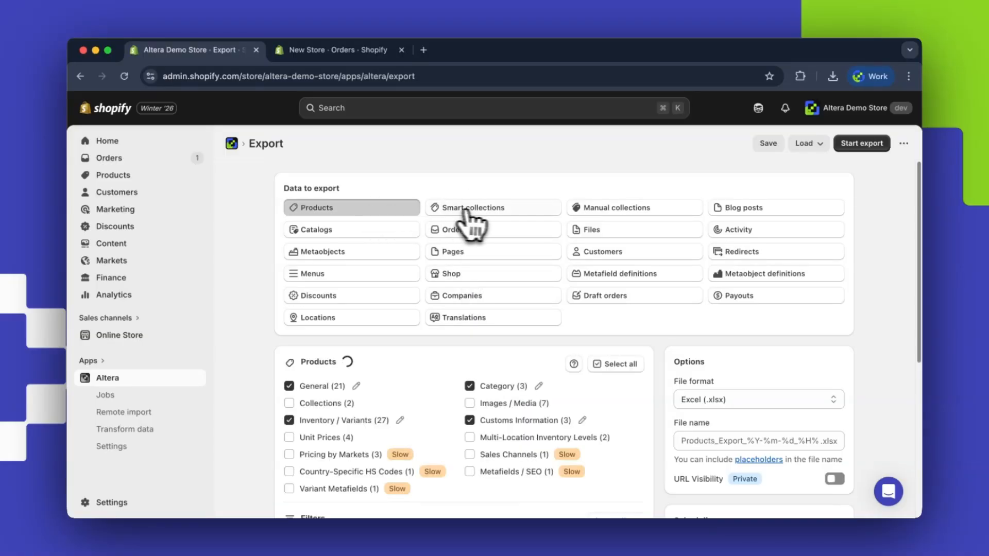
click(495, 210)
click(597, 209)
click(746, 210)
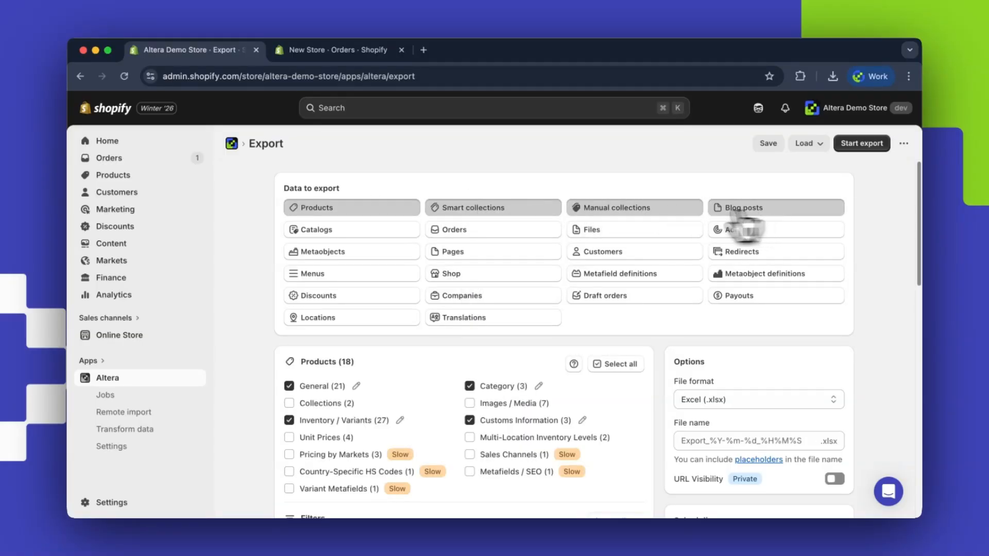
Add Orders, Files, Metaobjects, Pages and Customers to the data to export.
click(470, 235)
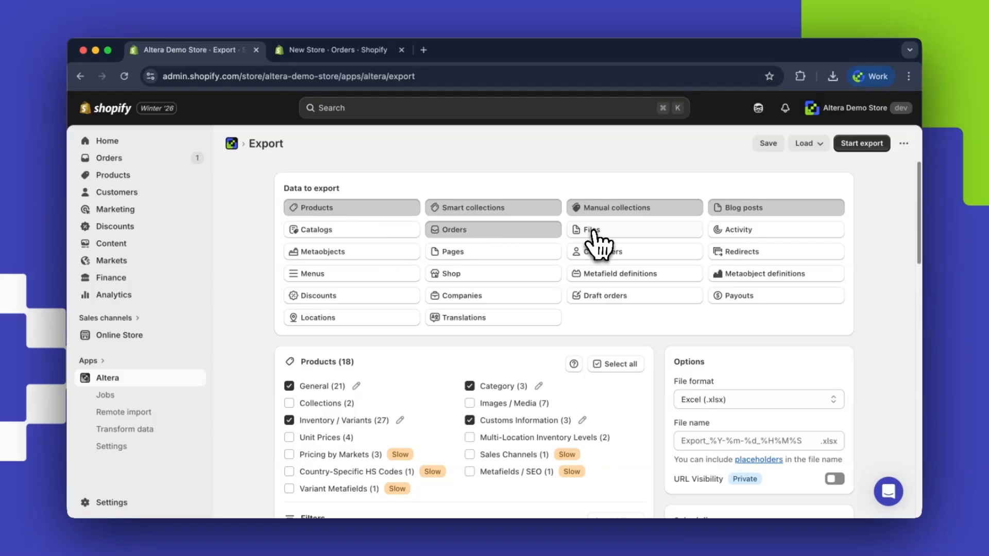
click(593, 235)
click(360, 254)
click(461, 253)
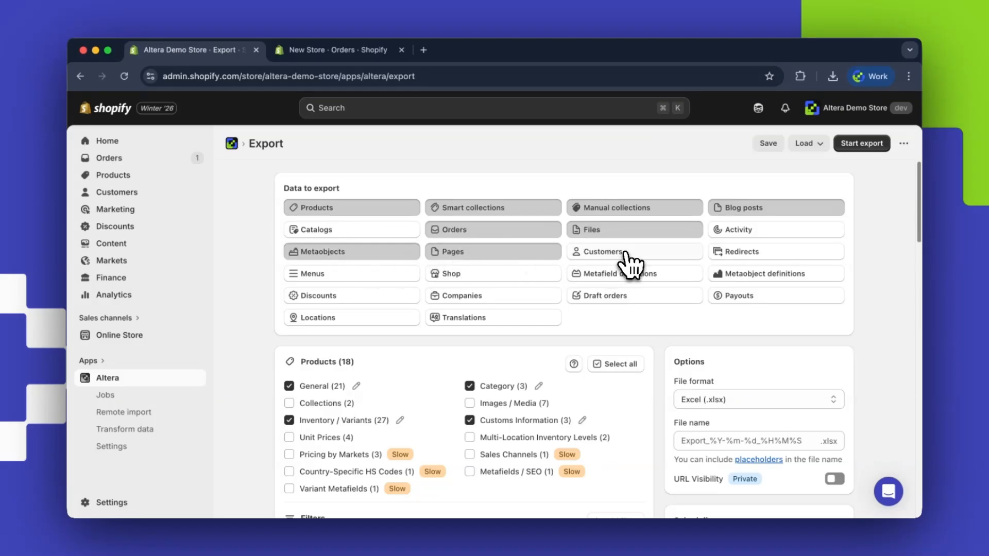
click(631, 253)
Add Metaobject definitions, Metafield definitions, Menus, Discounts and Locations to the data to export.
click(734, 274)
click(680, 279)
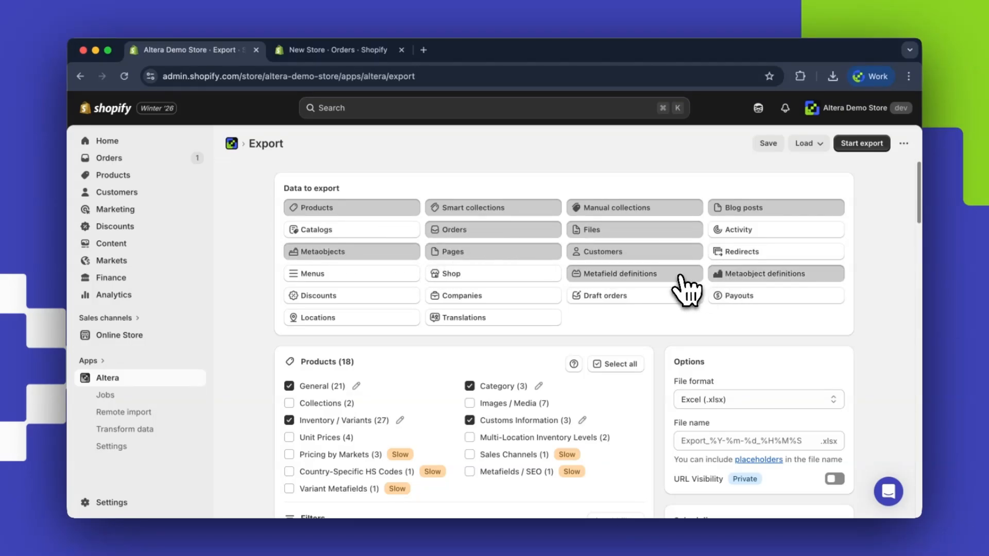
click(350, 276)
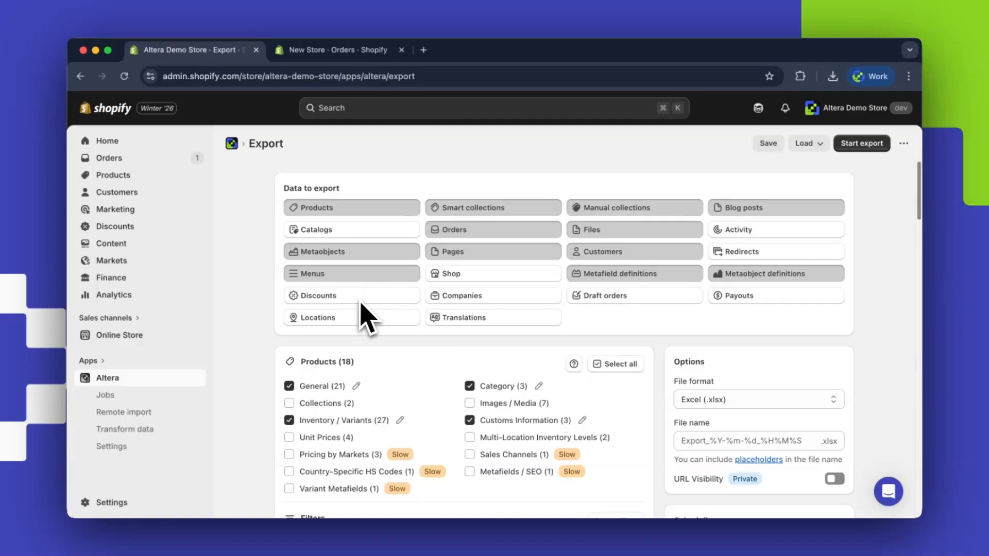
click(361, 299)
click(346, 318)
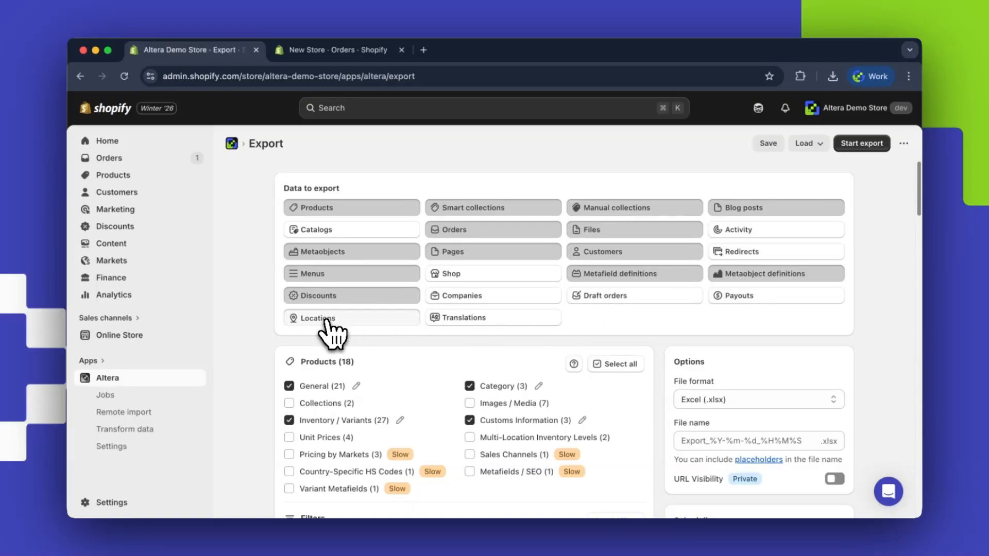
Include every column group of the Products data in the export.
scroll(431, 315, down, 3)
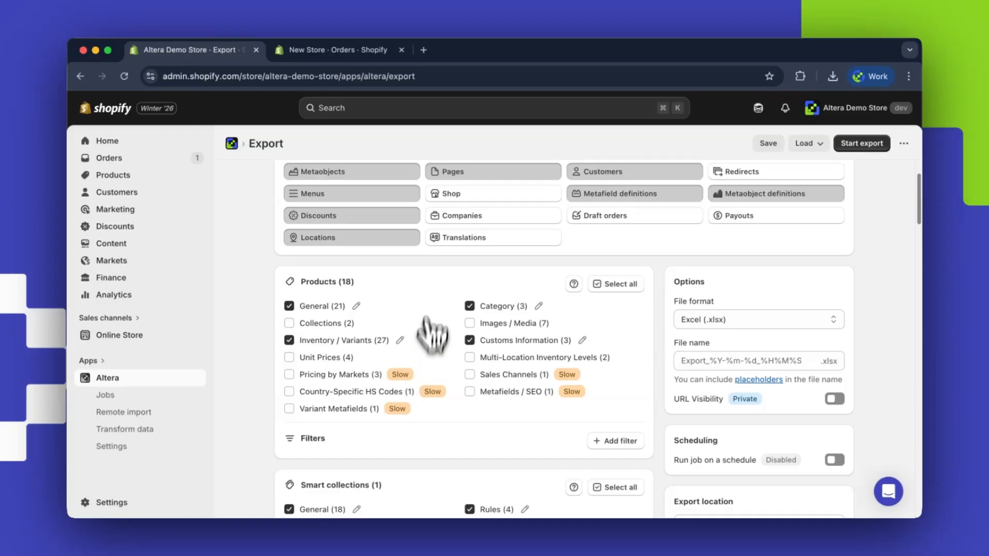
scroll(454, 267, up, 2)
scroll(456, 260, down, 5)
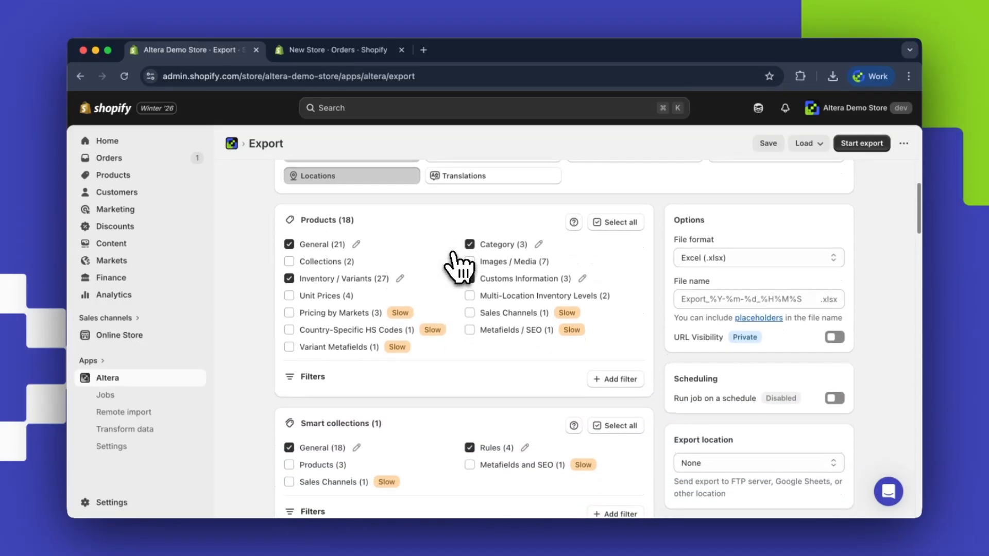
scroll(414, 417, down, 14)
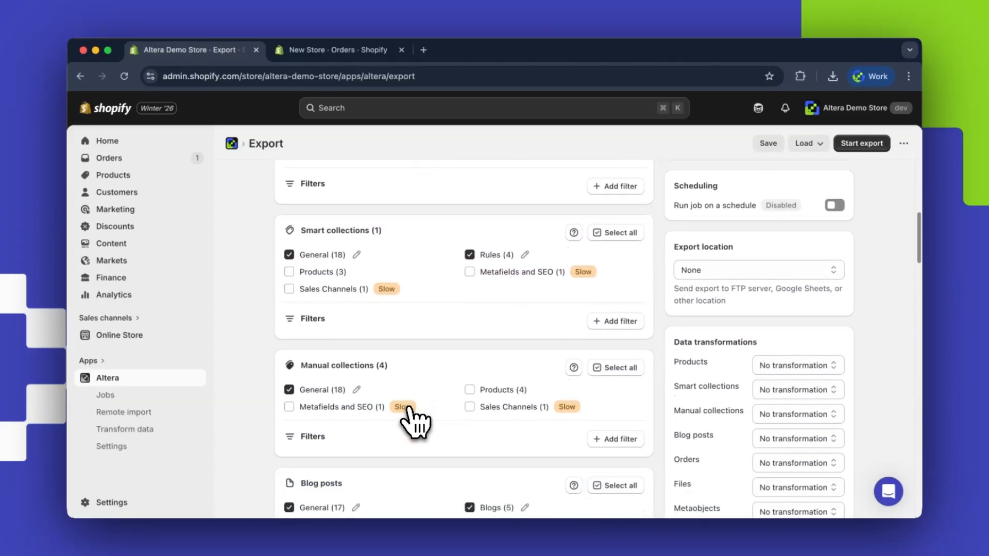
scroll(415, 419, up, 17)
scroll(415, 418, down, 4)
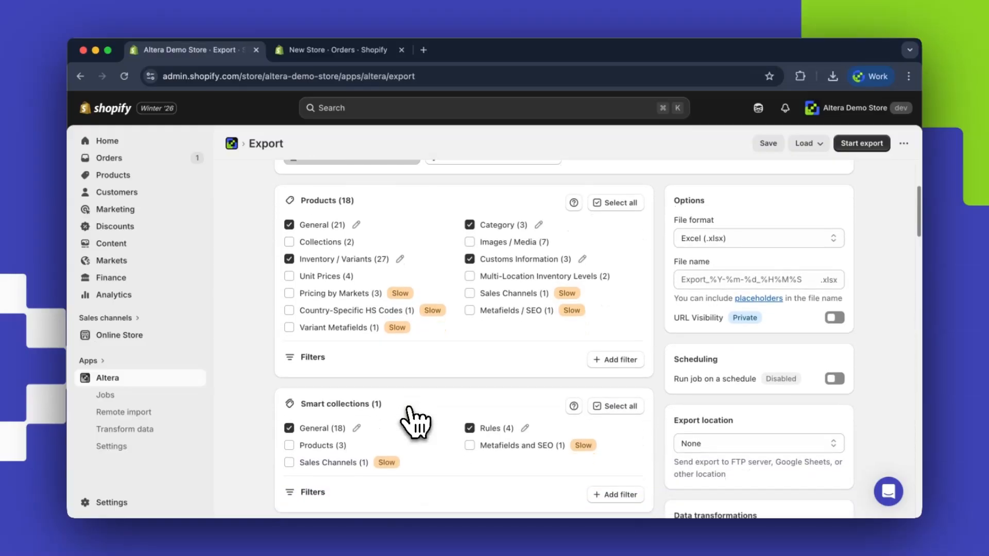
click(627, 206)
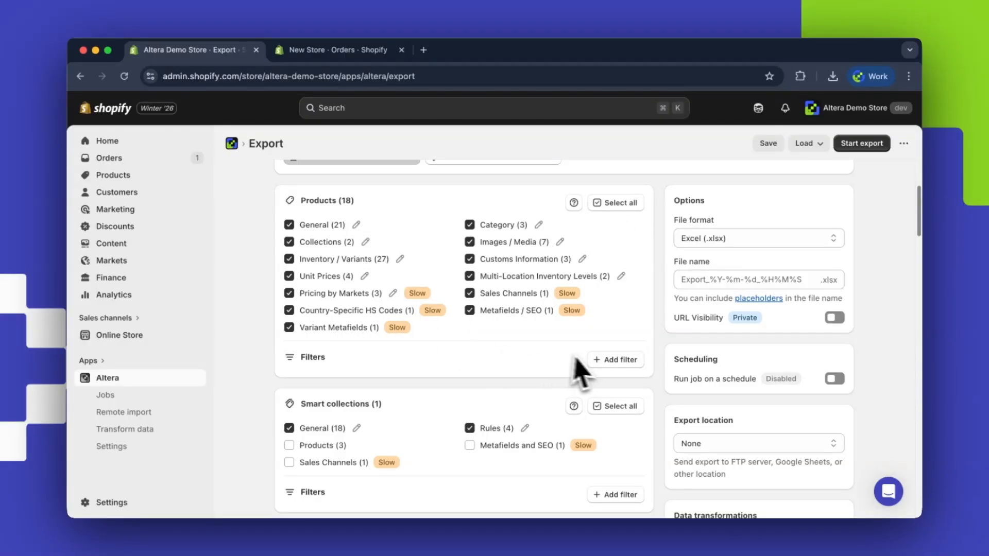
Include all column groups for Smart collections and Manual collections in the export.
scroll(516, 367, down, 5)
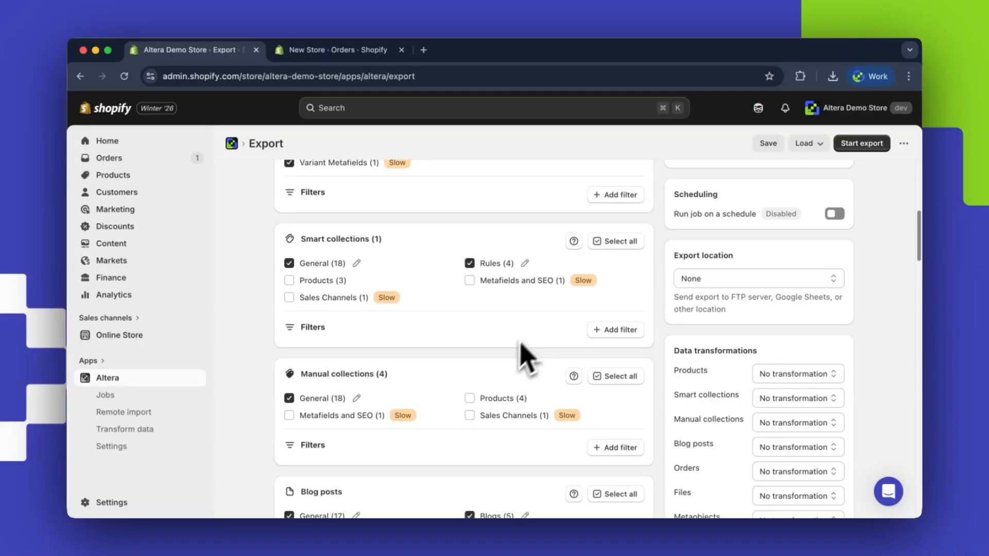
click(619, 240)
click(622, 377)
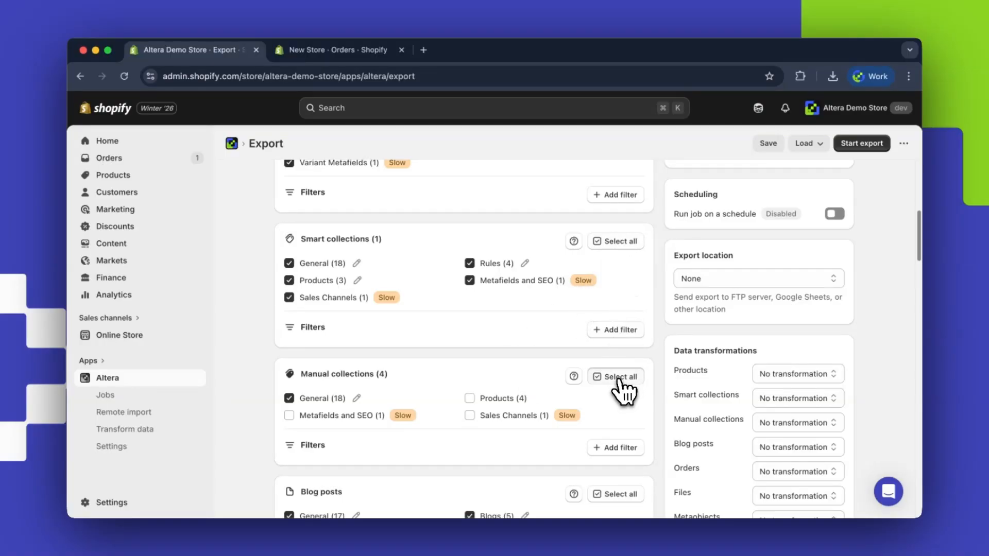
Include all column groups for Orders and Blog posts in the export.
scroll(626, 381, down, 7)
click(622, 361)
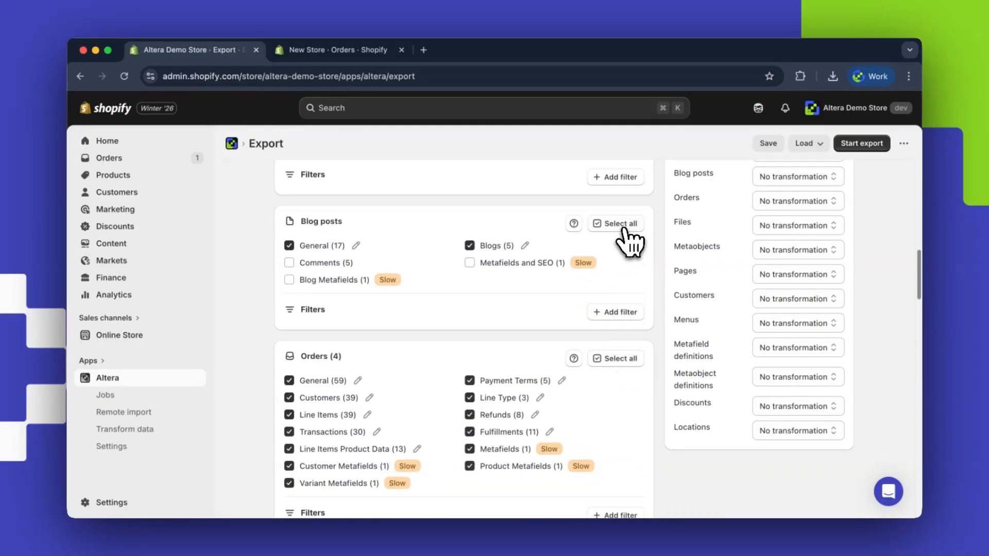
click(623, 223)
Select all column groups for Customers and Pages, and review the remaining export sections.
scroll(628, 231, down, 9)
scroll(624, 231, down, 9)
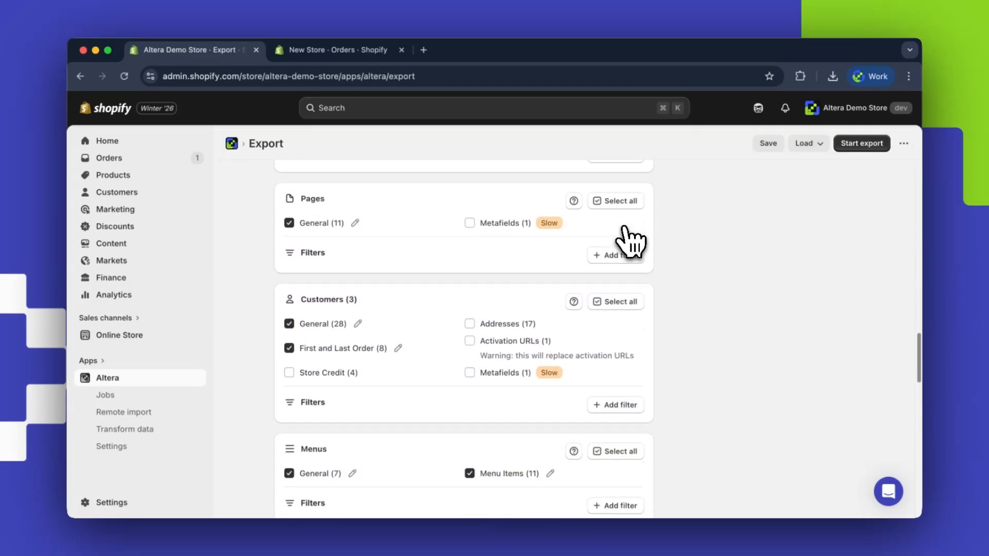
click(622, 269)
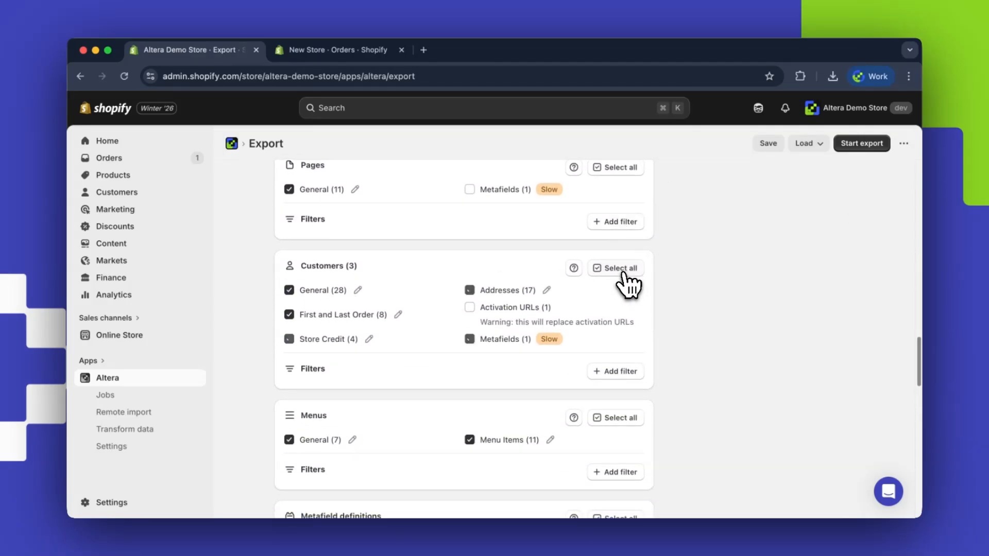
click(621, 169)
scroll(628, 309, down, 6)
scroll(629, 348, down, 15)
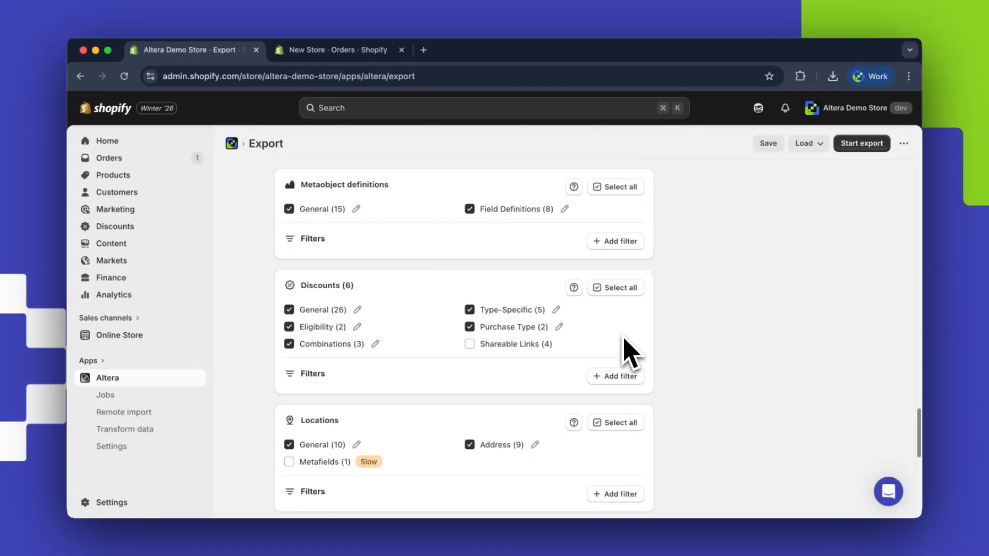
scroll(684, 236, up, 20)
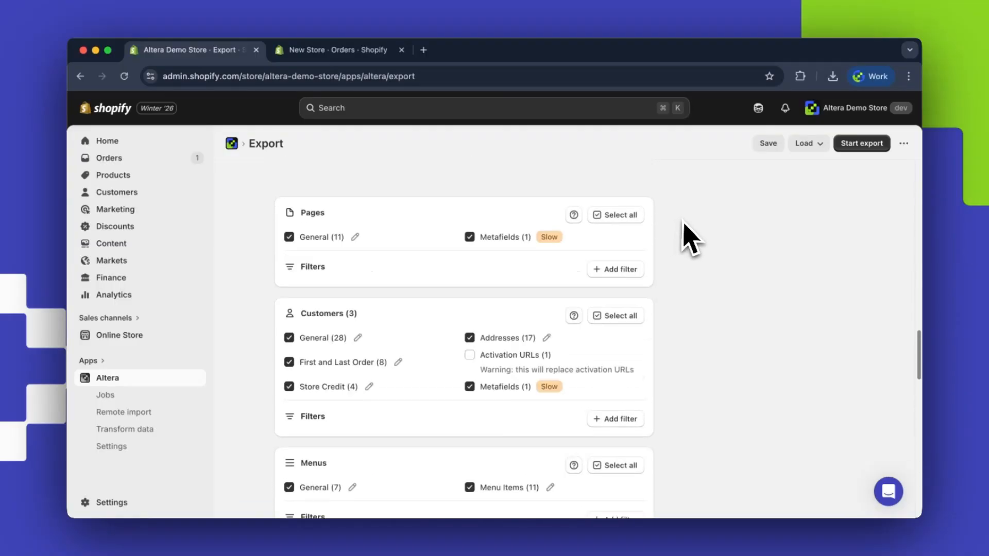
scroll(447, 309, up, 2)
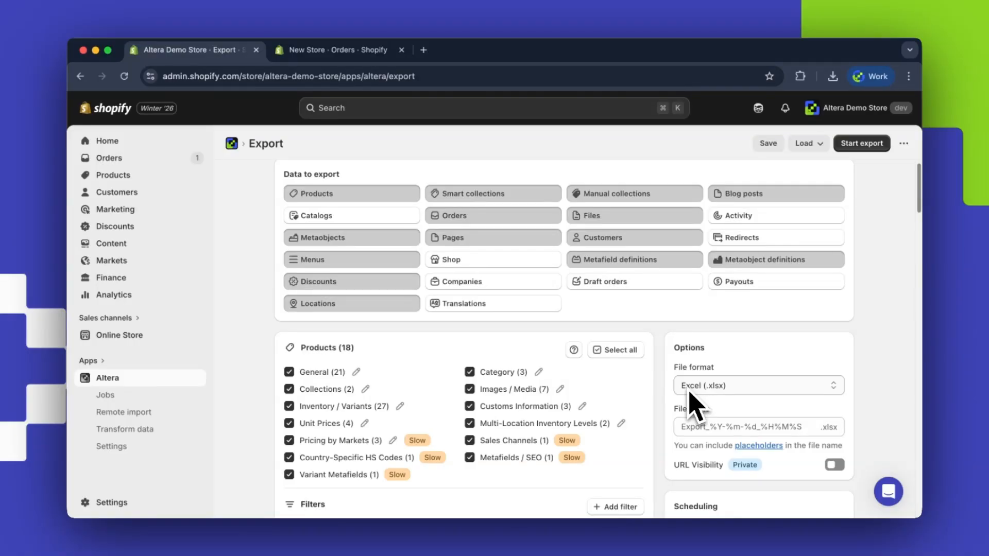
Start the configured export, check the finished job's details, and download its output file.
click(860, 146)
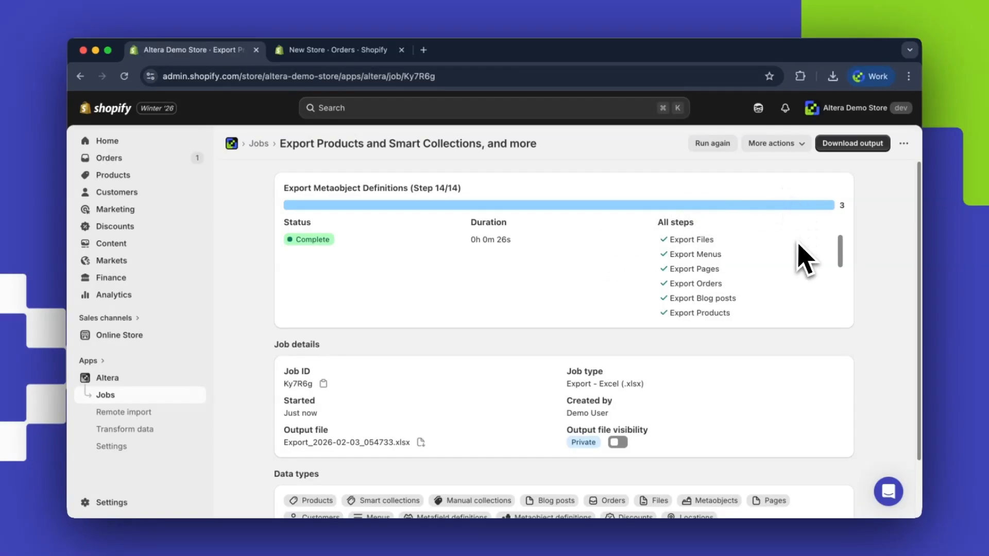
scroll(803, 263, down, 2)
scroll(803, 262, down, 1)
scroll(804, 262, up, 3)
click(852, 144)
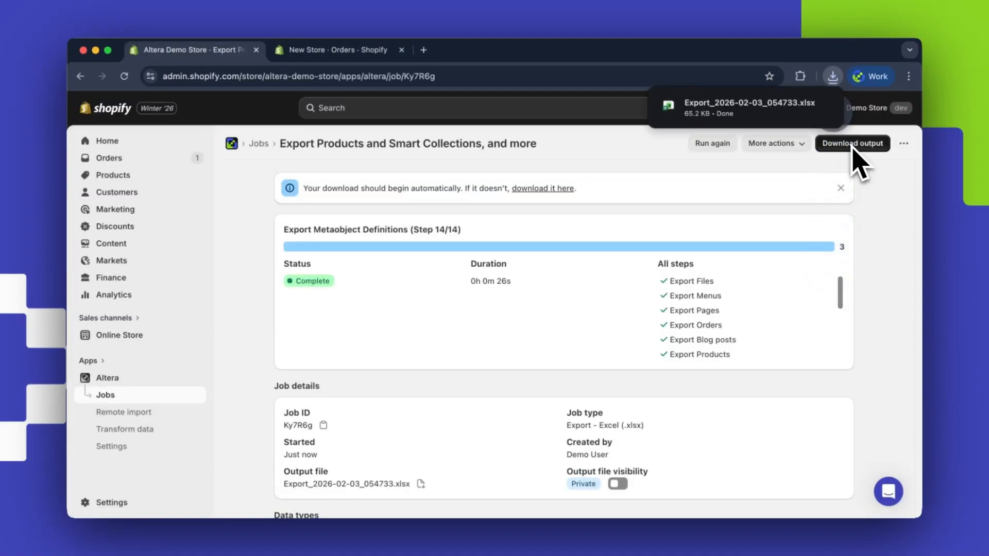
Open the downloaded Export_2026-02-03_054733.xlsx in Excel and enlarge its window over the browser.
click(737, 112)
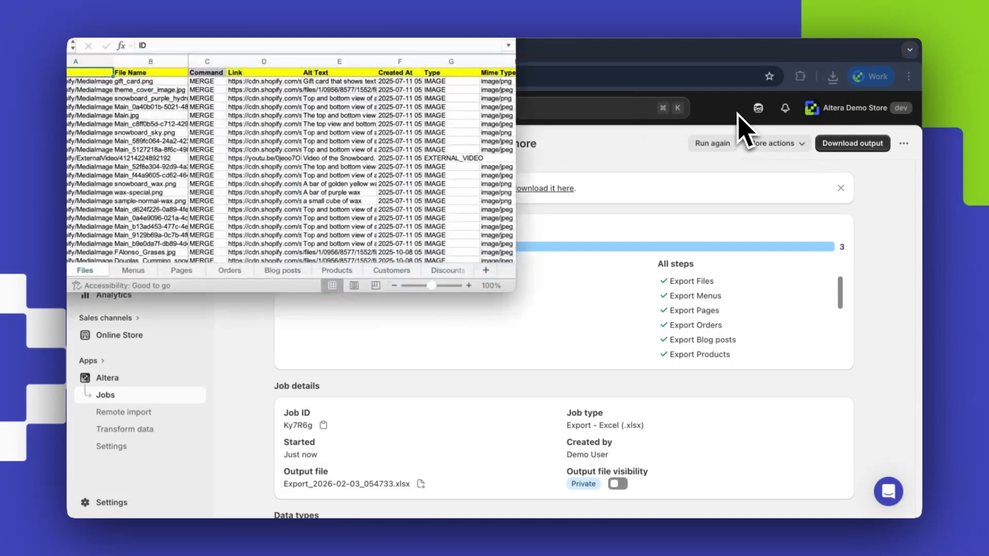
drag(433, 20, 502, 78)
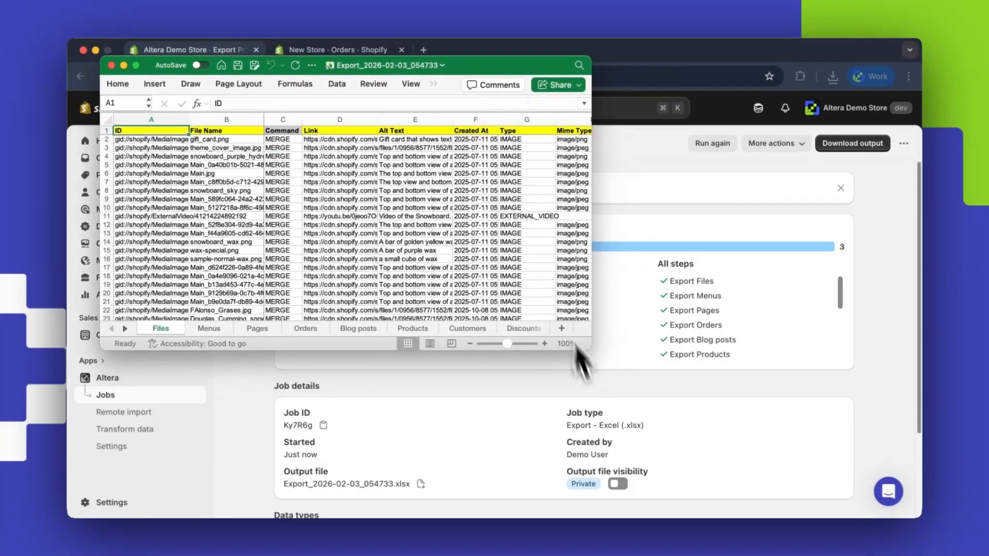
drag(587, 356, 813, 477)
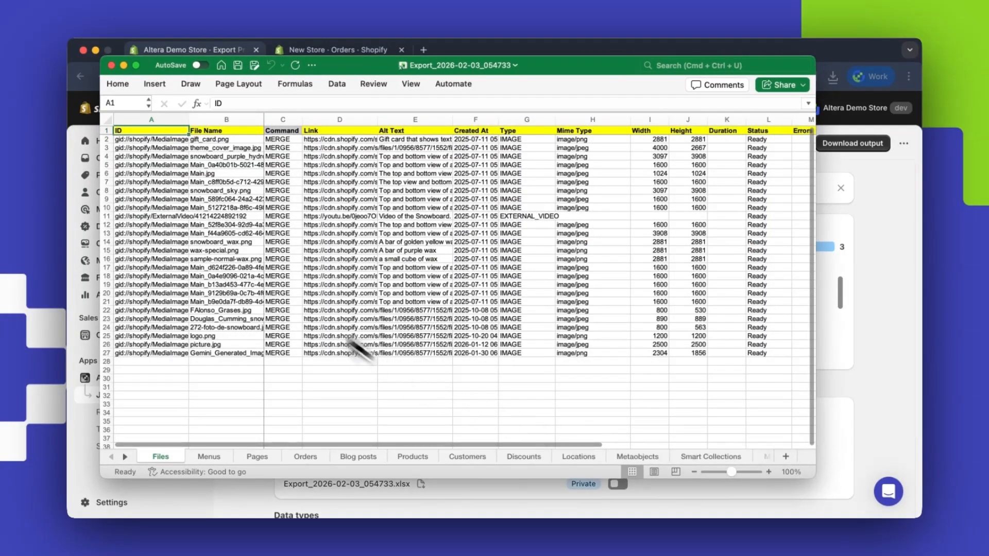
Review the exported workbook's Products, Locations, Metaobjects, Metaobject Definitions and Metafield Definitions sheets.
click(415, 458)
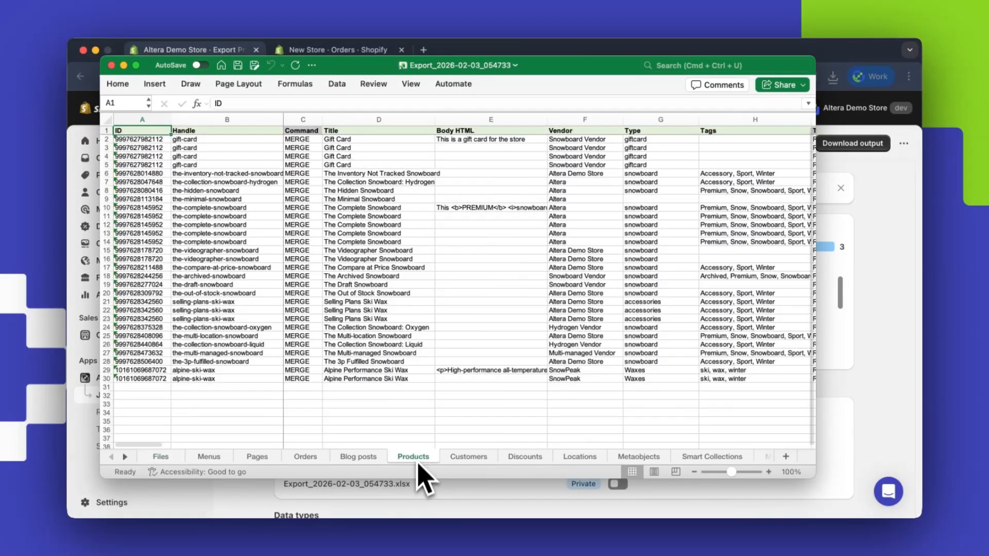
click(579, 458)
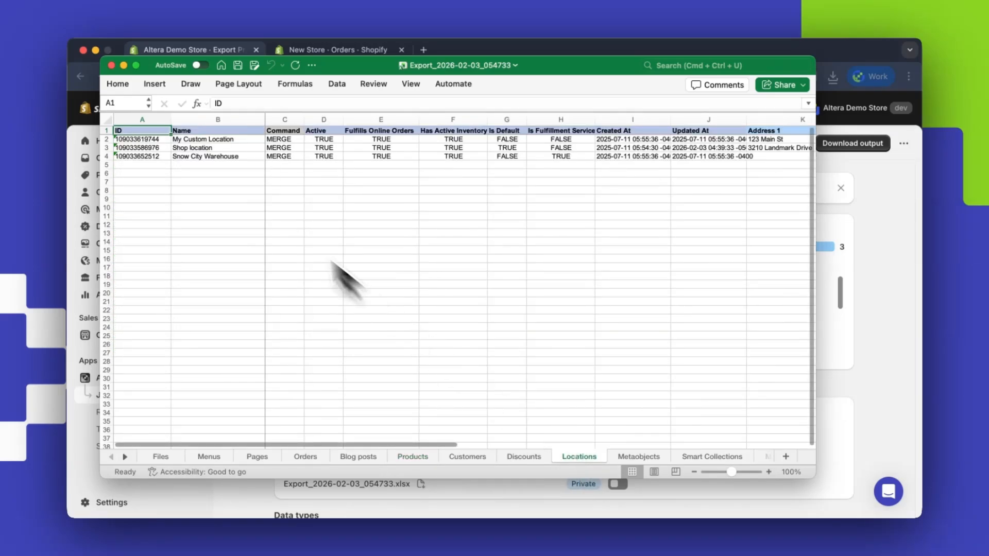
click(638, 458)
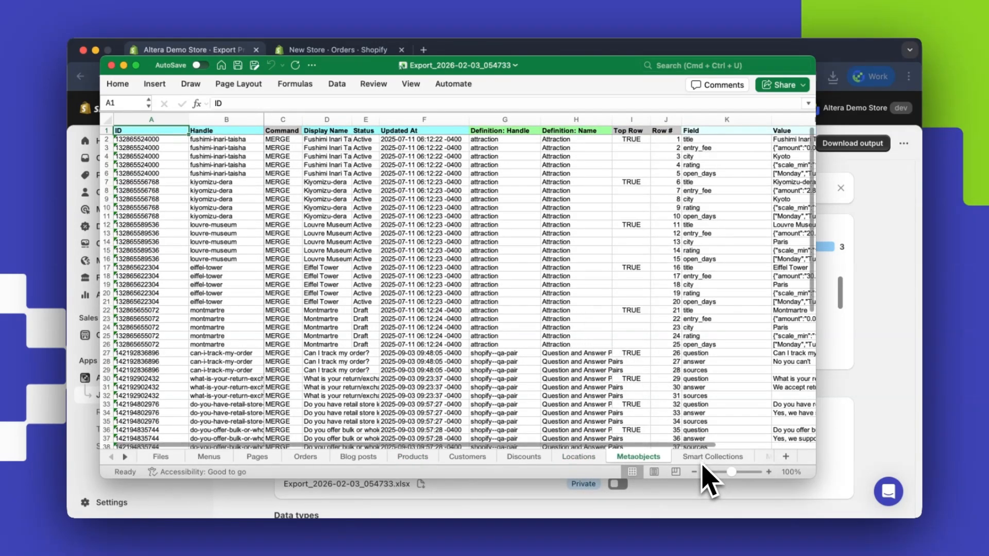
click(125, 458)
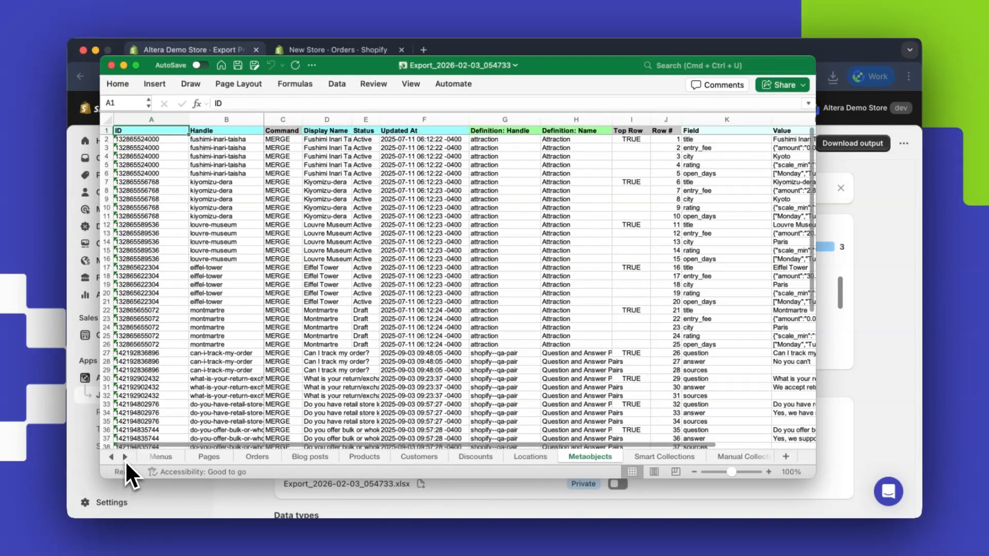
click(125, 459)
click(125, 458)
click(126, 459)
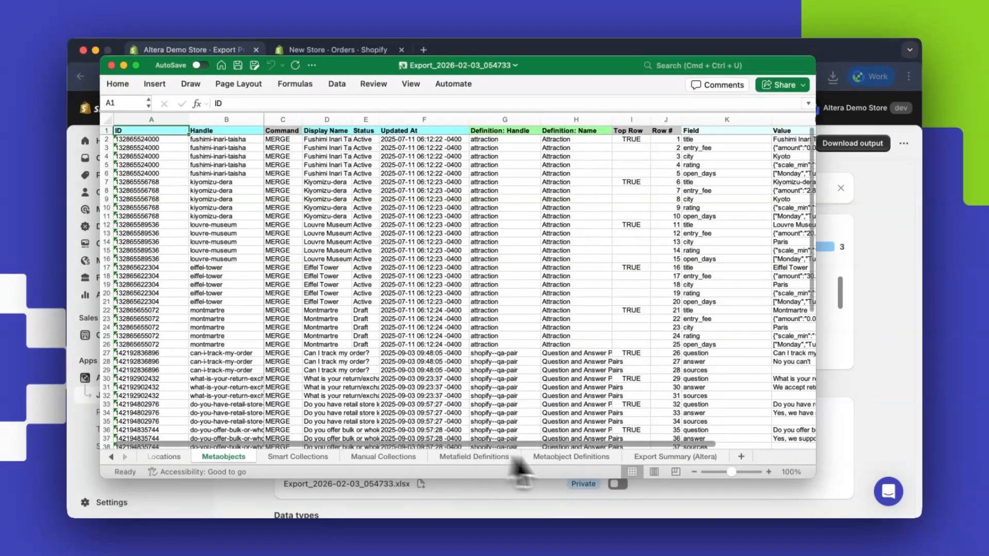
click(576, 457)
click(490, 459)
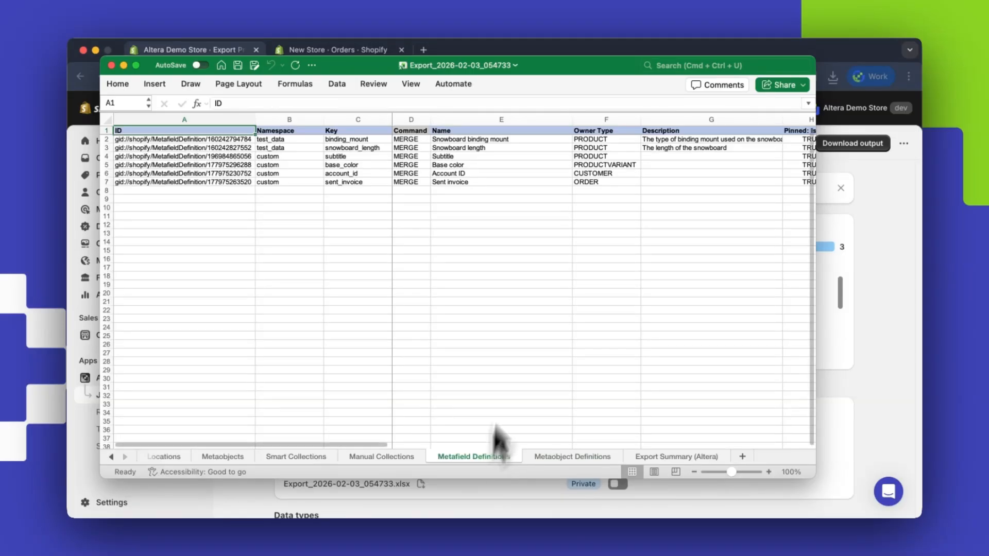
Bring up the New Store admin in Chrome, and switch to the text editor's "Before copying your data" notes.
click(876, 242)
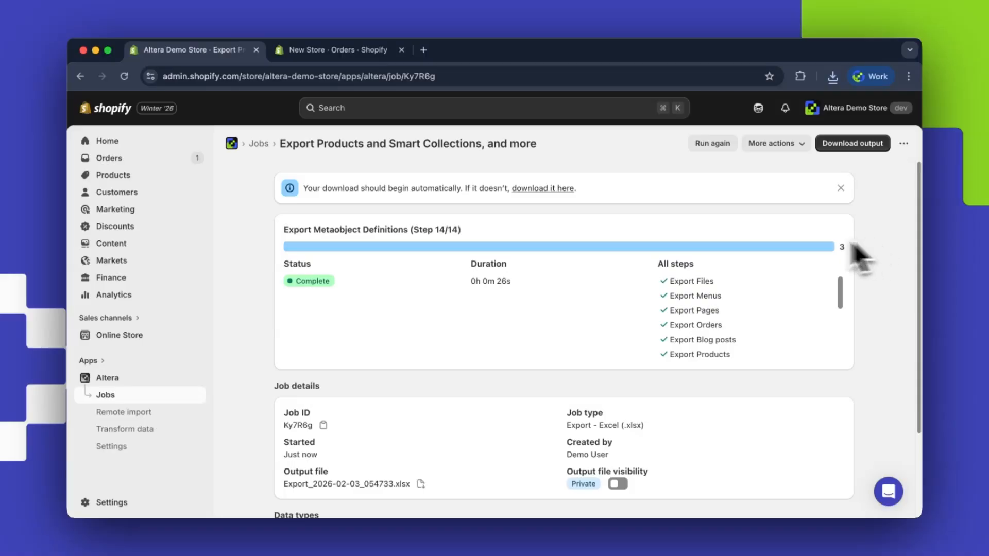
click(369, 52)
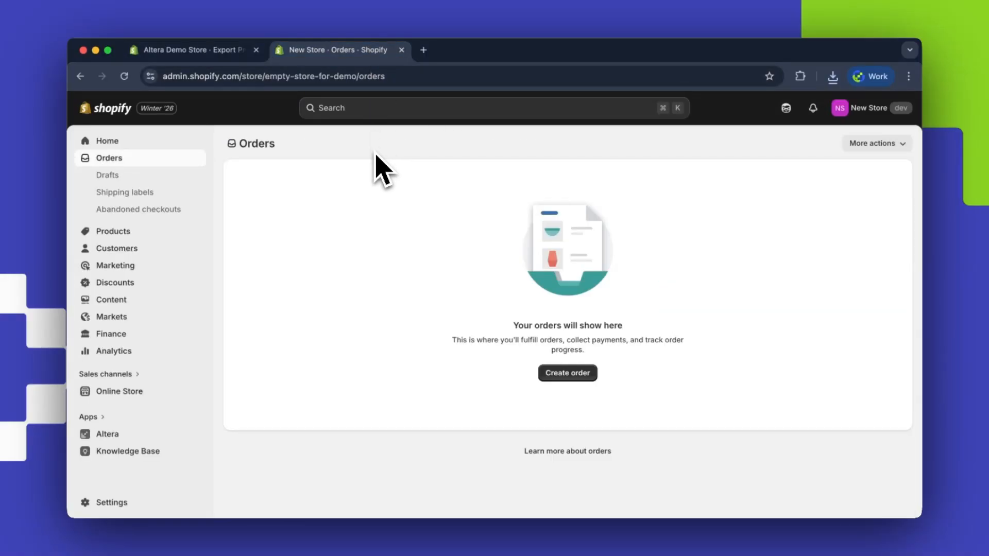
key(super+Tab)
key(super+Tab)
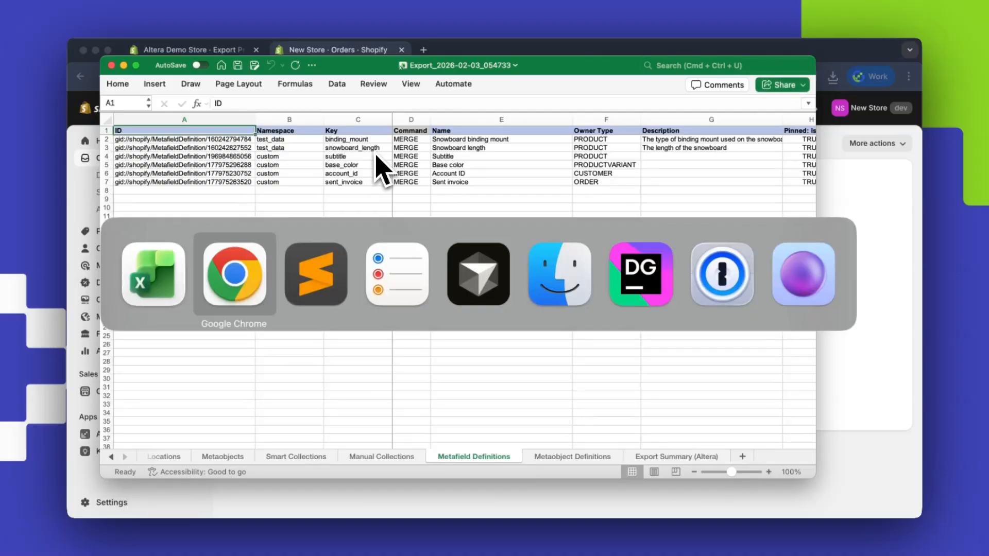
key(super+Tab)
key(super+Tab)
click(361, 132)
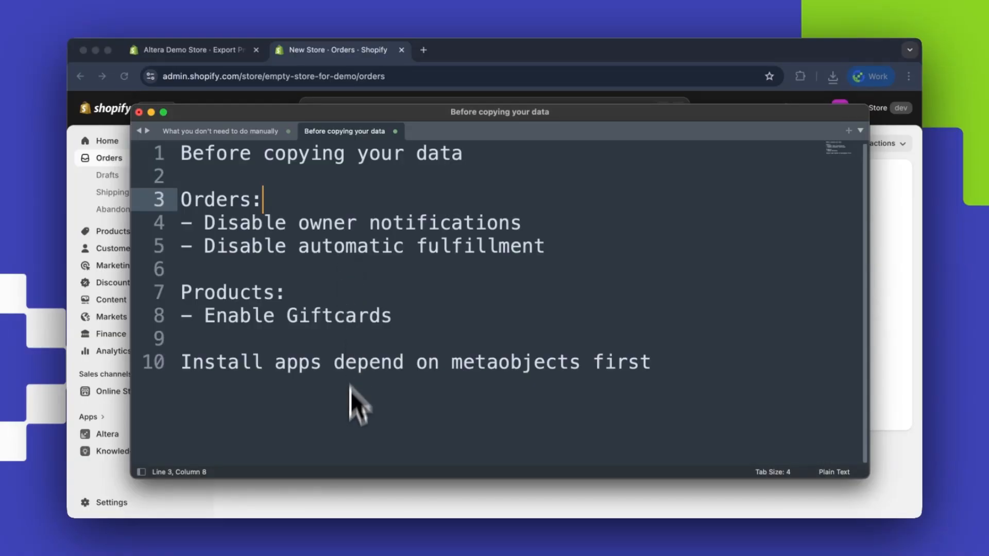
Return to Chrome and disable the New order staff notification in the New Store's notification settings.
click(340, 496)
click(151, 503)
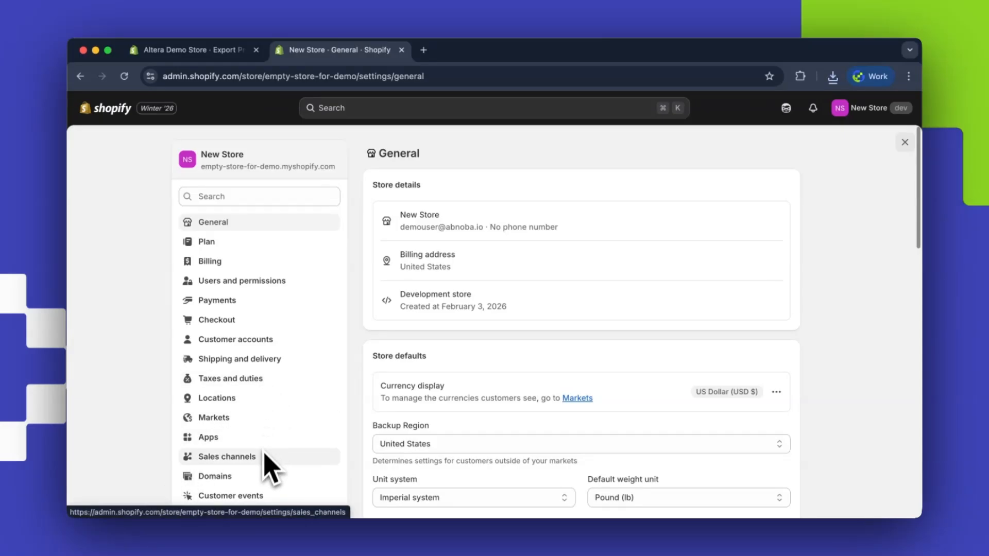
scroll(287, 305, down, 5)
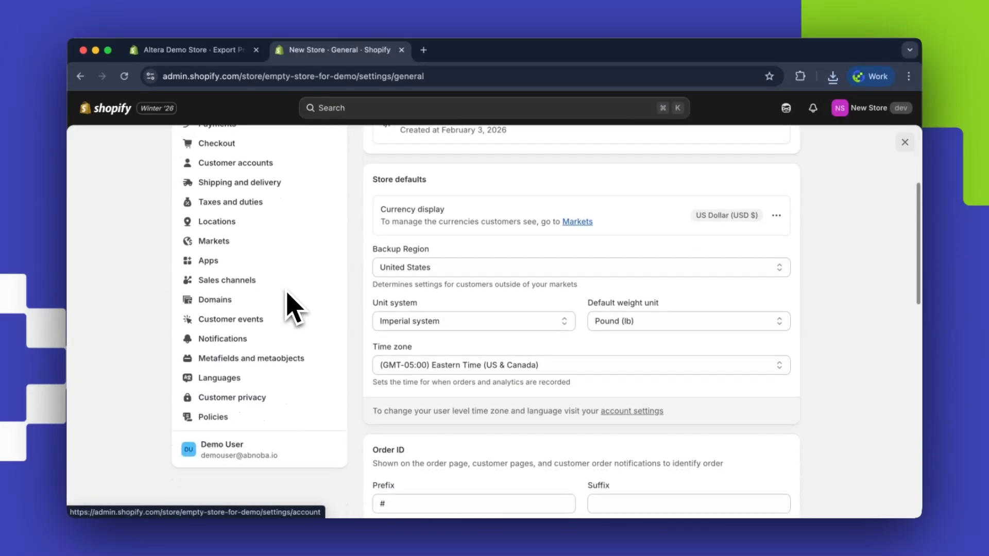
click(260, 330)
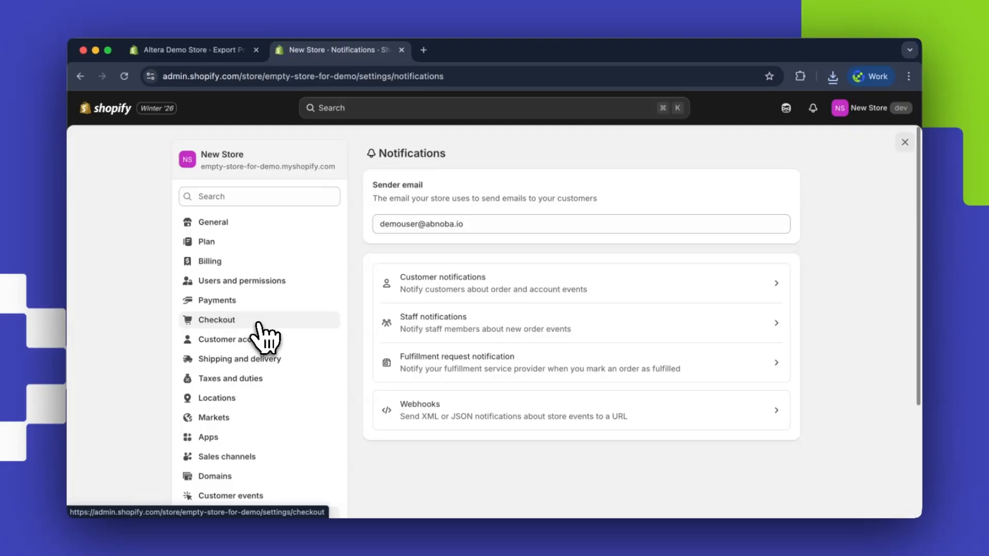
click(701, 335)
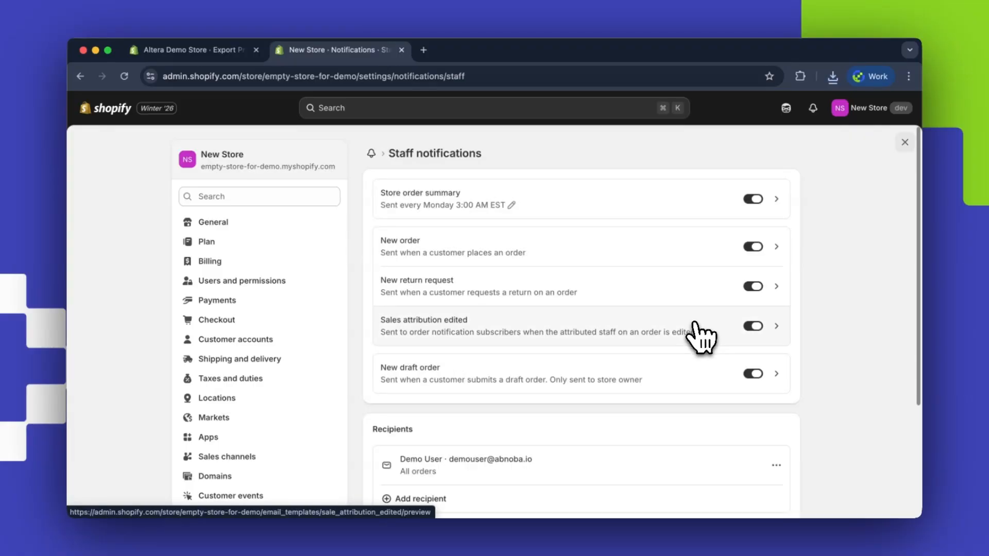
click(752, 248)
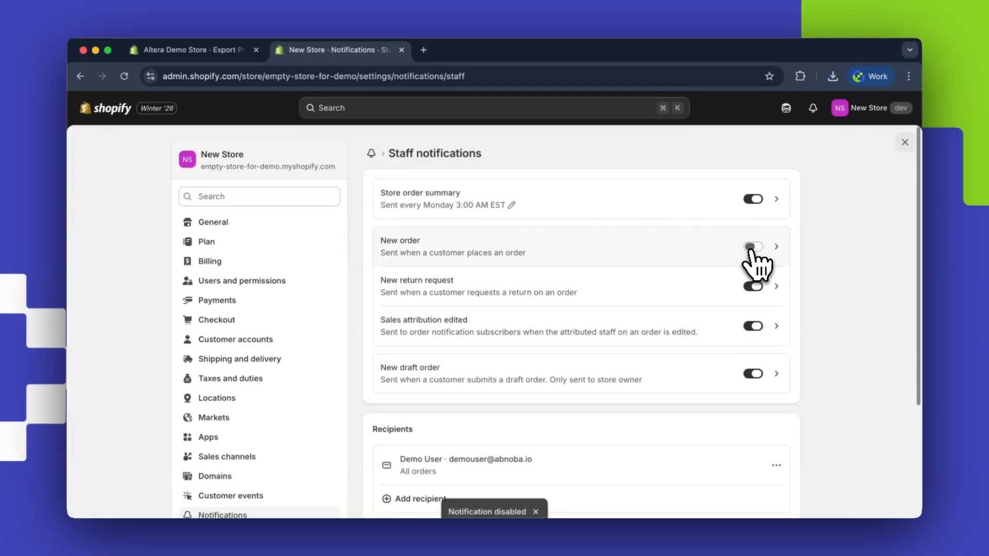
Search the store settings for "order" and check the automatic fulfillment options under Order processing.
click(241, 196)
text(order)
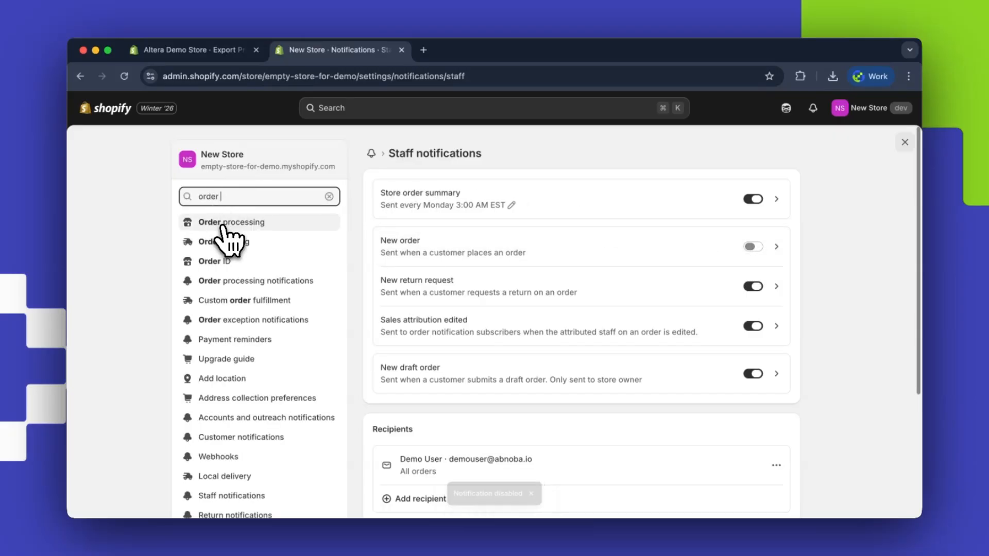
click(254, 225)
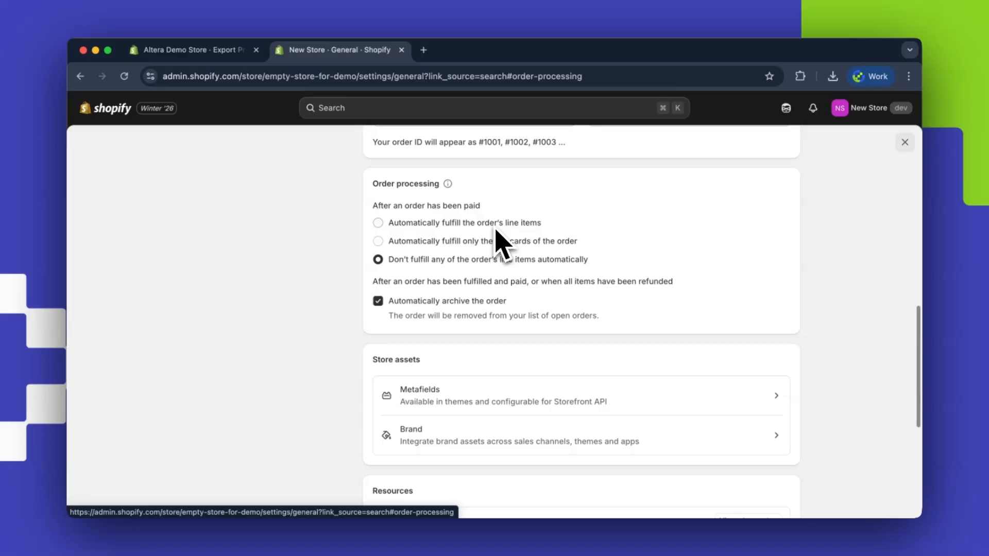
Consult the pre-copy notes, and open and discard a new gift card product in the New Store.
key(super+Tab)
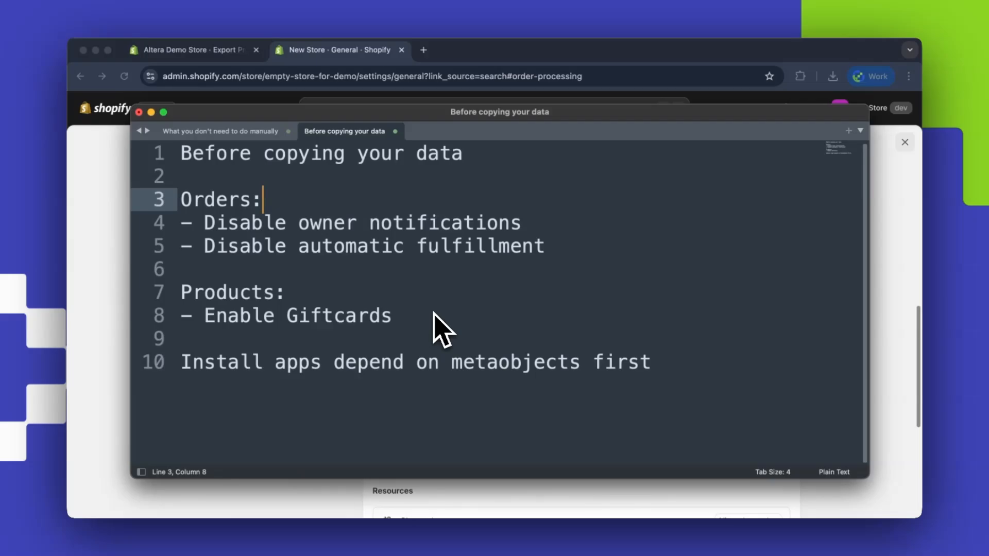
click(95, 211)
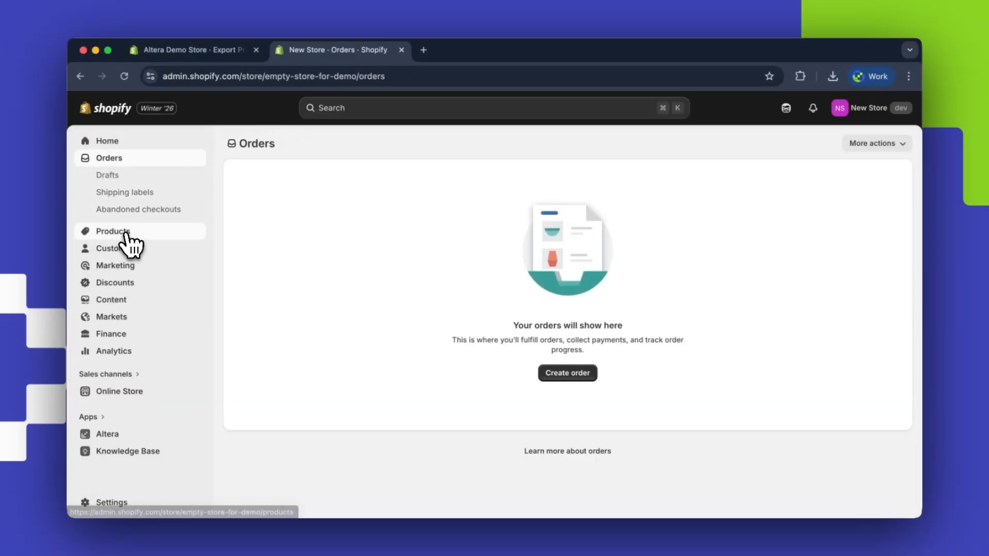
click(114, 231)
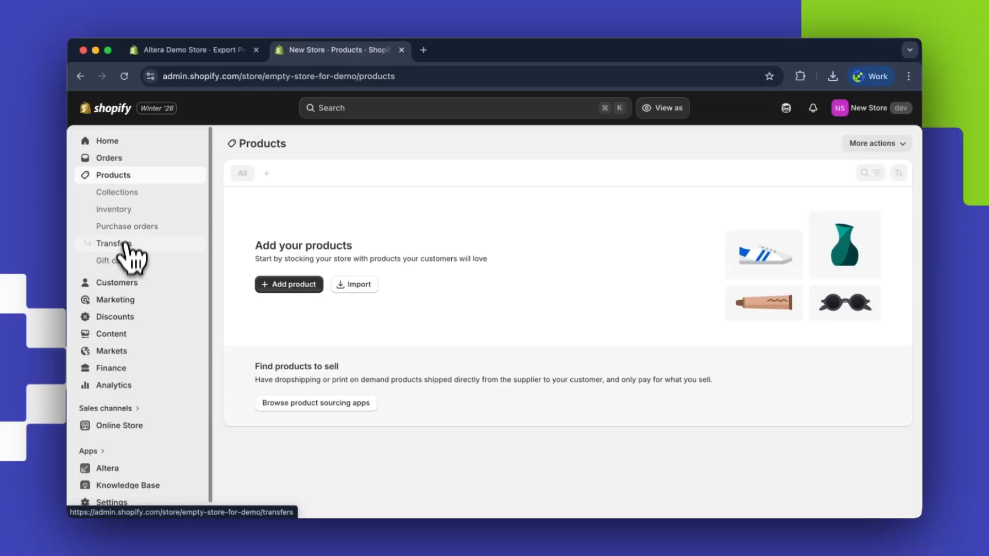
click(124, 263)
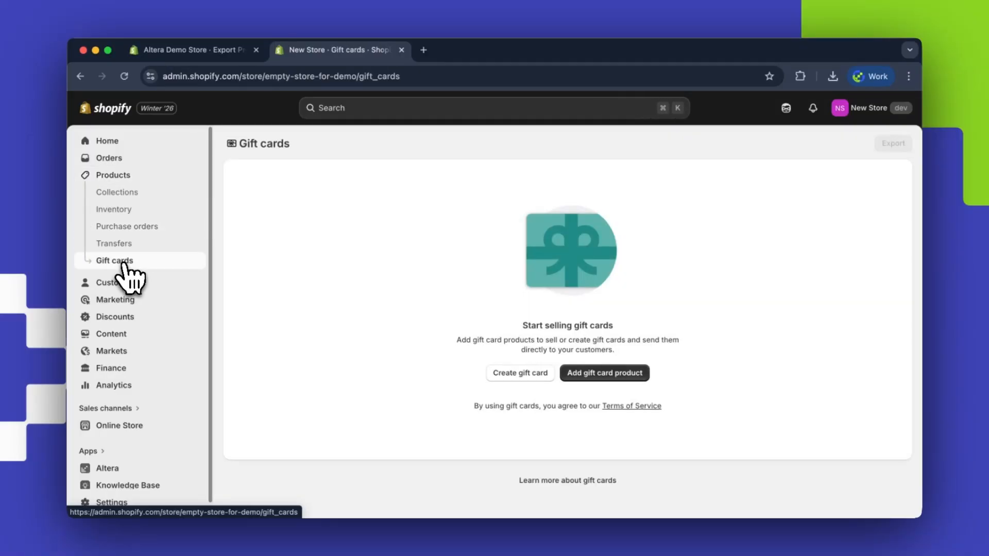
click(606, 378)
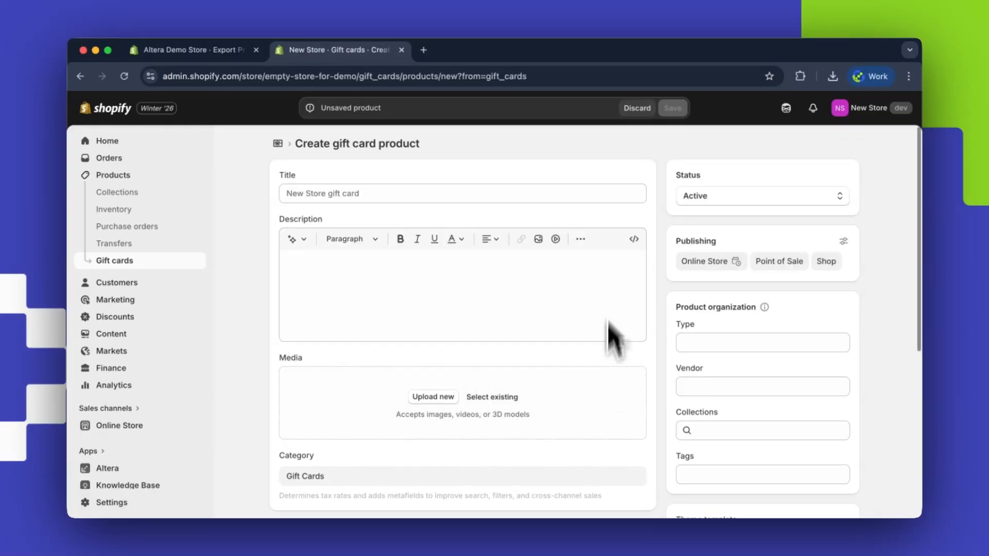
click(637, 108)
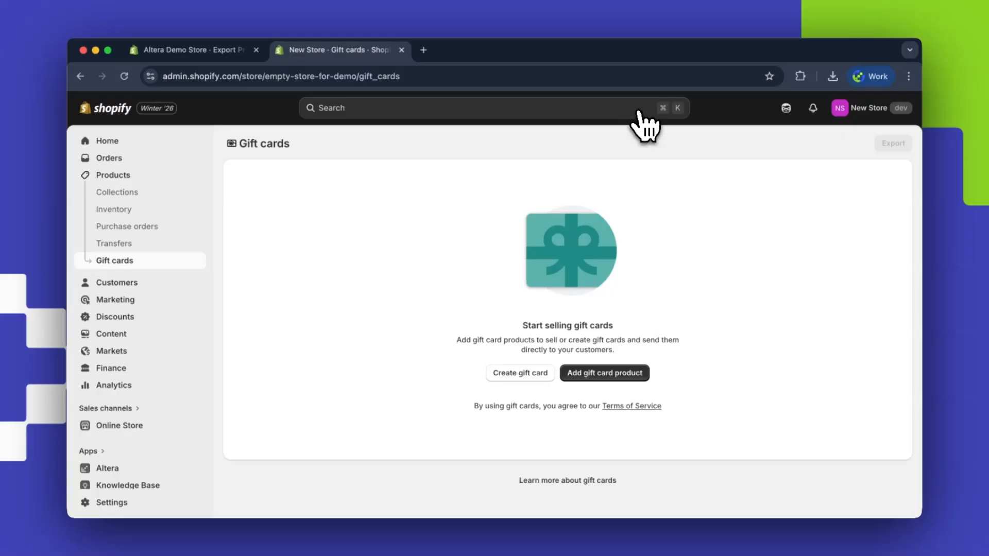
Go to the Gift cards page and open the form for adding a gift card product.
click(129, 245)
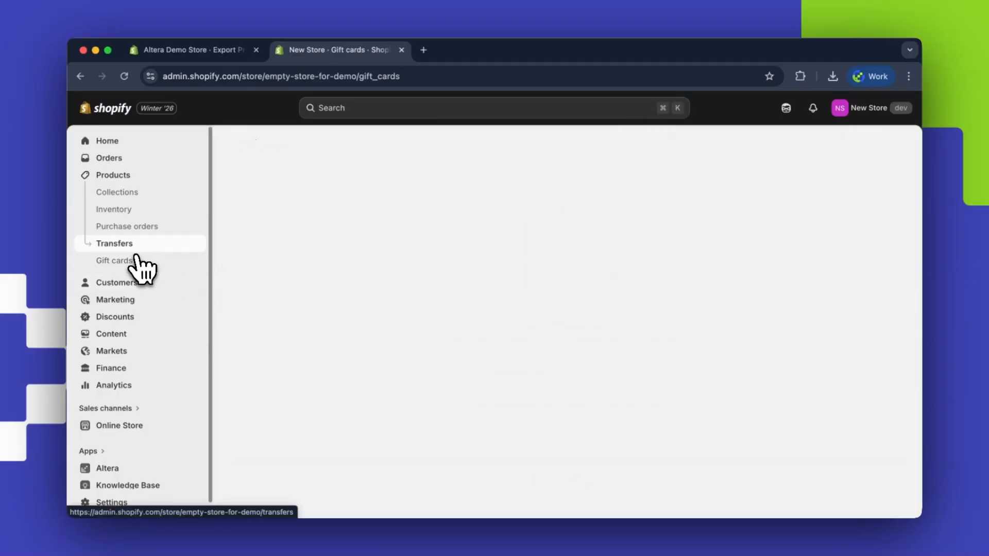
click(131, 261)
click(597, 373)
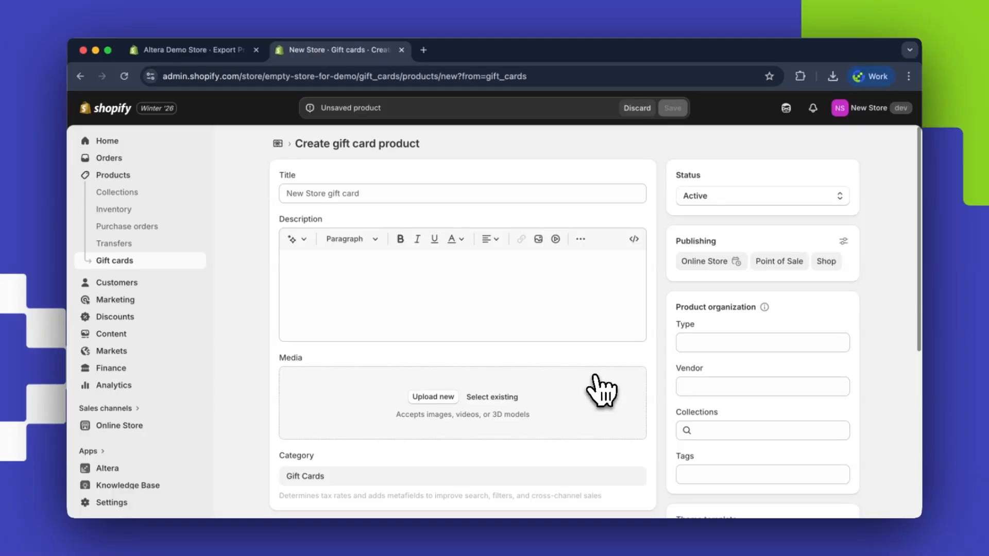
Consult the pre-copy notes, and save a Knowledge Base FAQ answering "Do you have retail store locations?" with "Yes".
key(super+Tab)
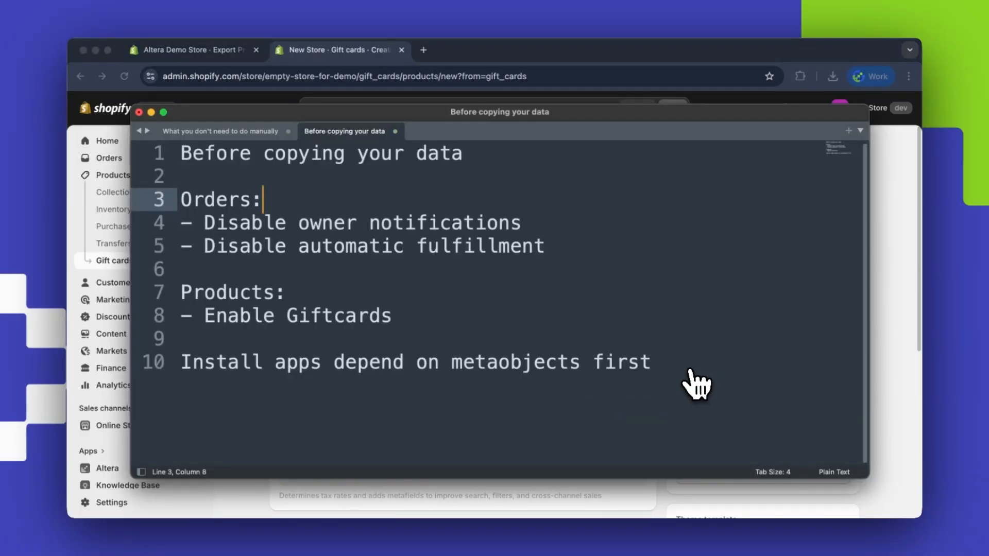
click(901, 384)
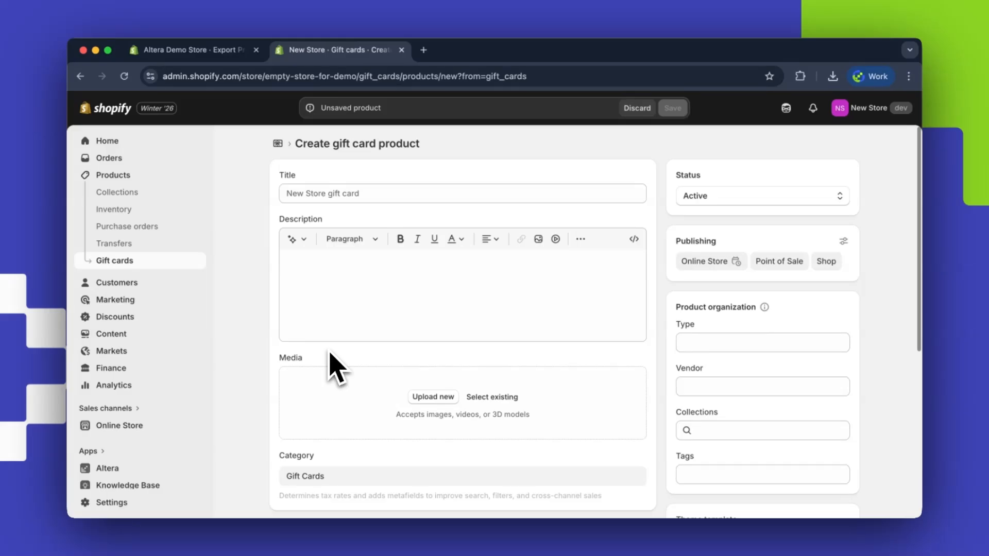
scroll(183, 373, down, 1)
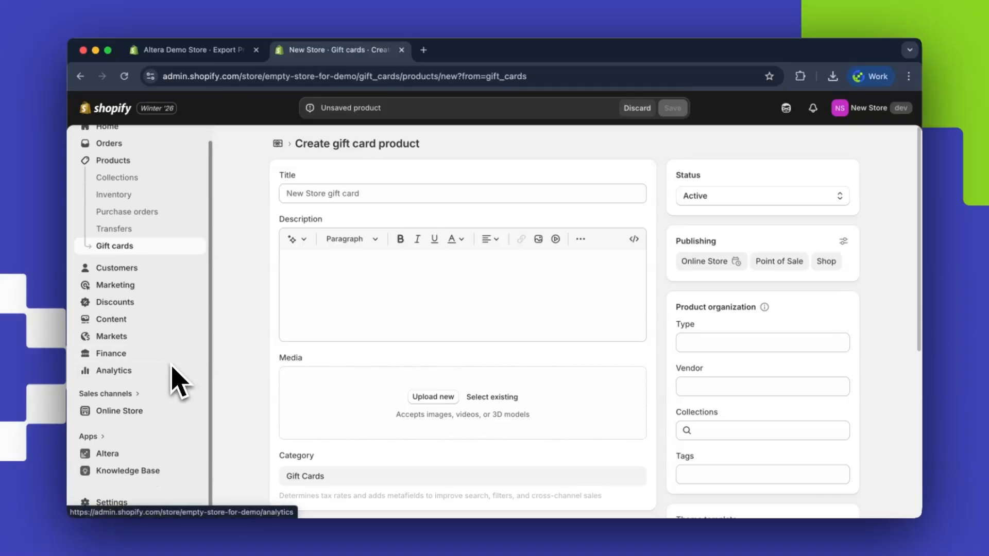
click(137, 471)
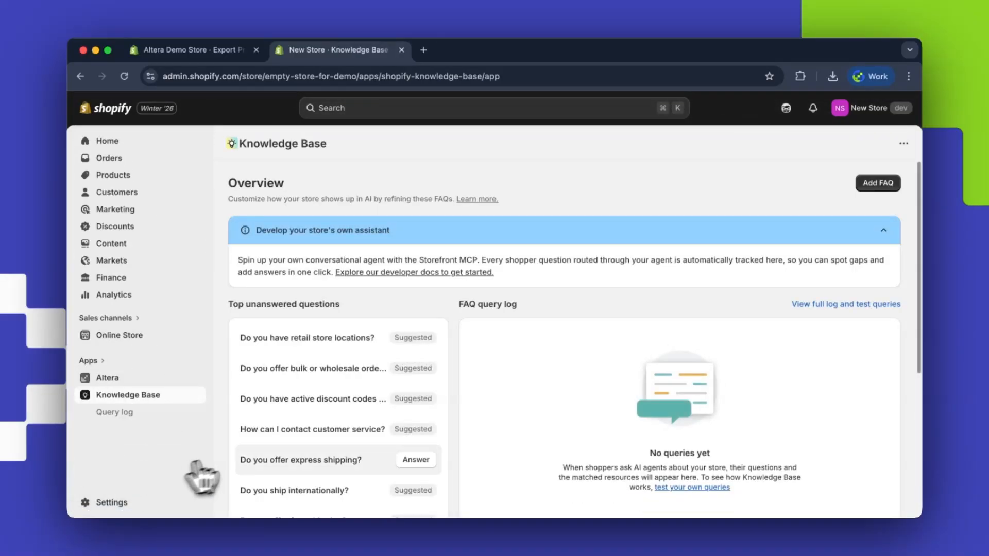
click(415, 338)
text(Yes)
click(842, 404)
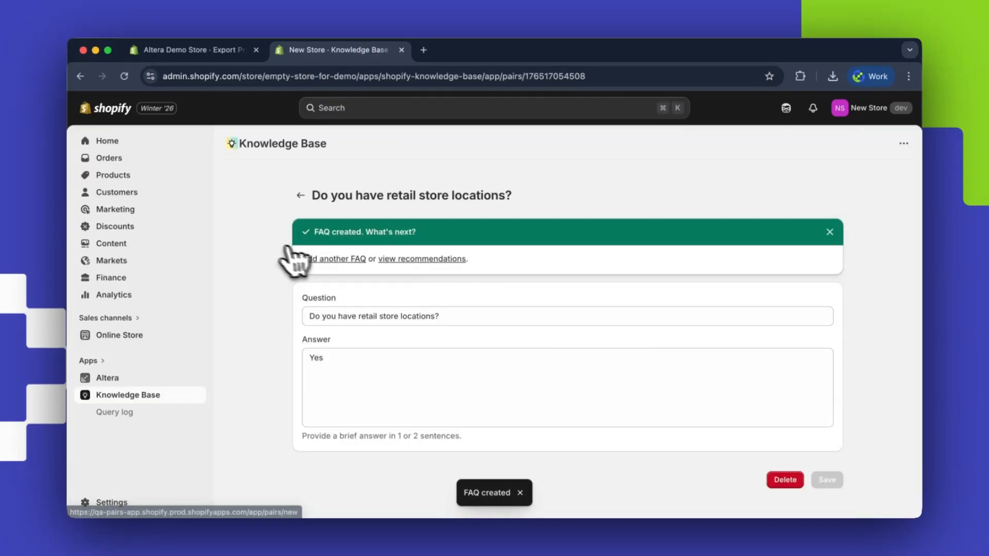
View all metaobject entries in the New Store's content.
click(138, 243)
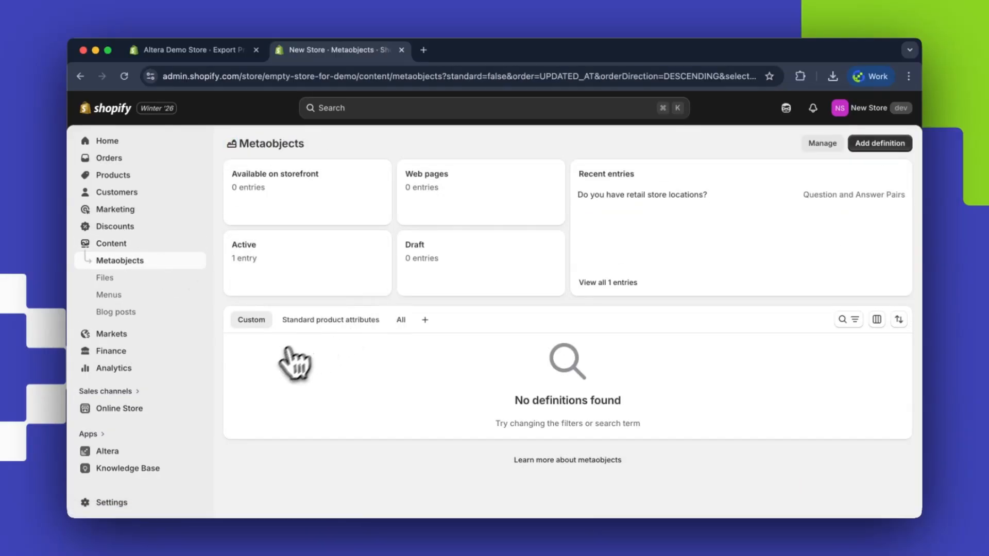
click(822, 156)
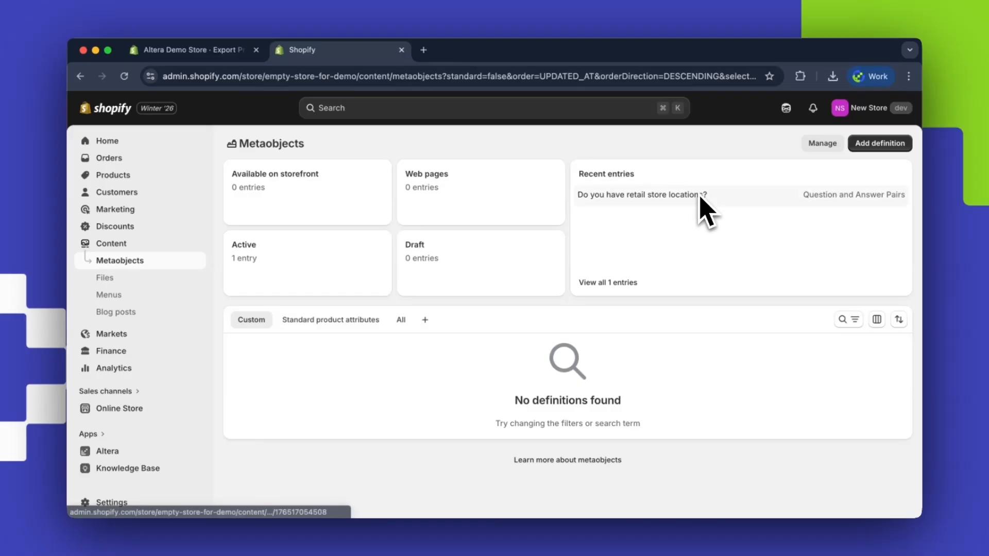
click(611, 282)
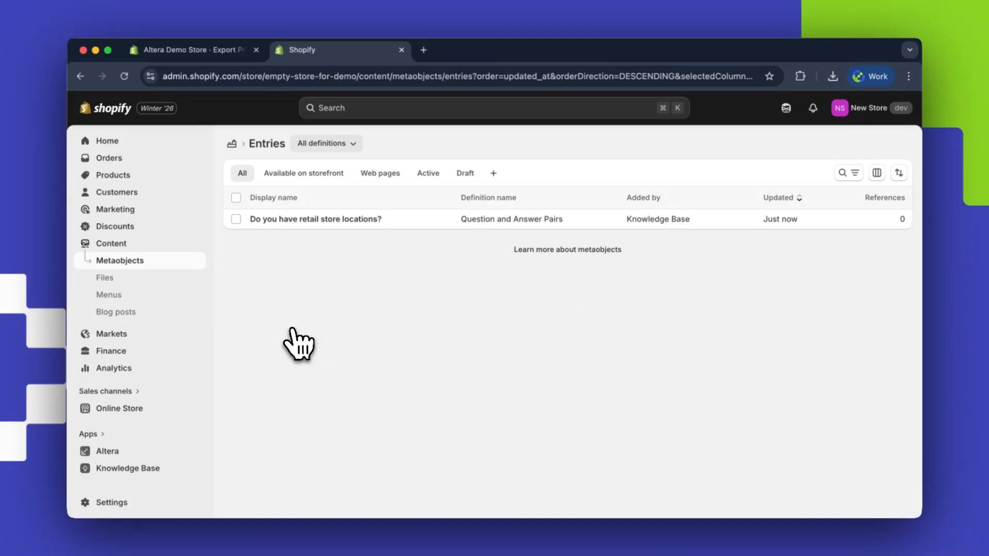
Upload Export_2026-02-03_054733.xlsx from the Files folder as an import in Altera.
click(114, 451)
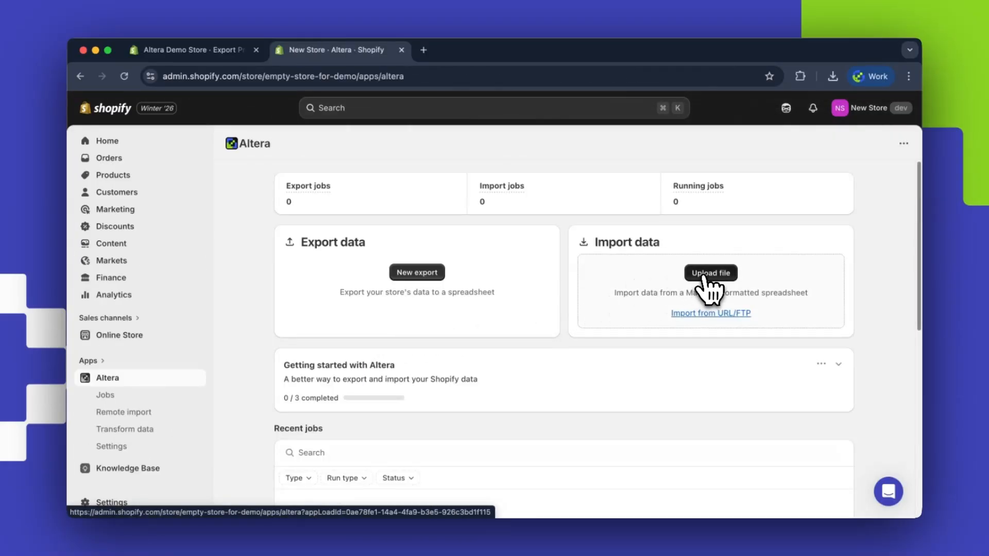
click(709, 289)
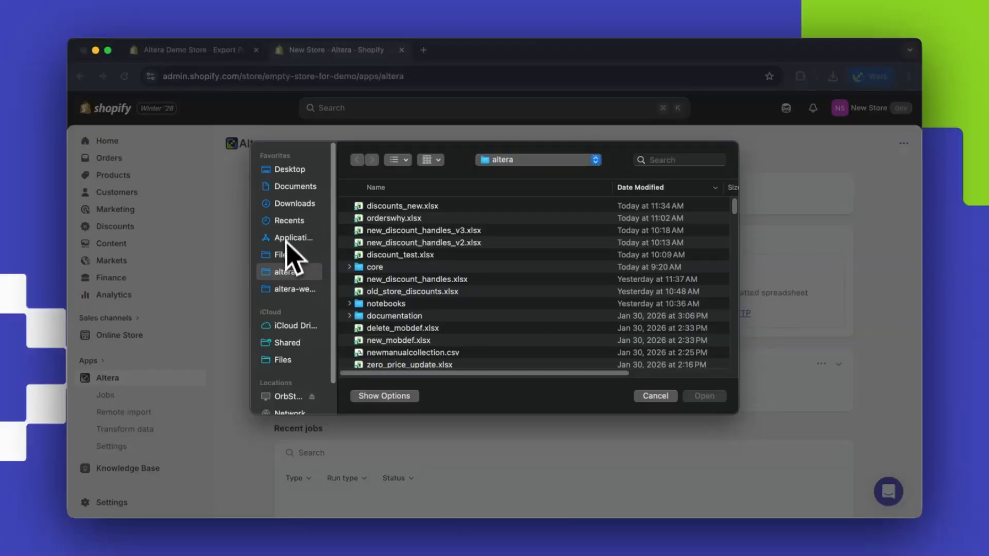
click(285, 254)
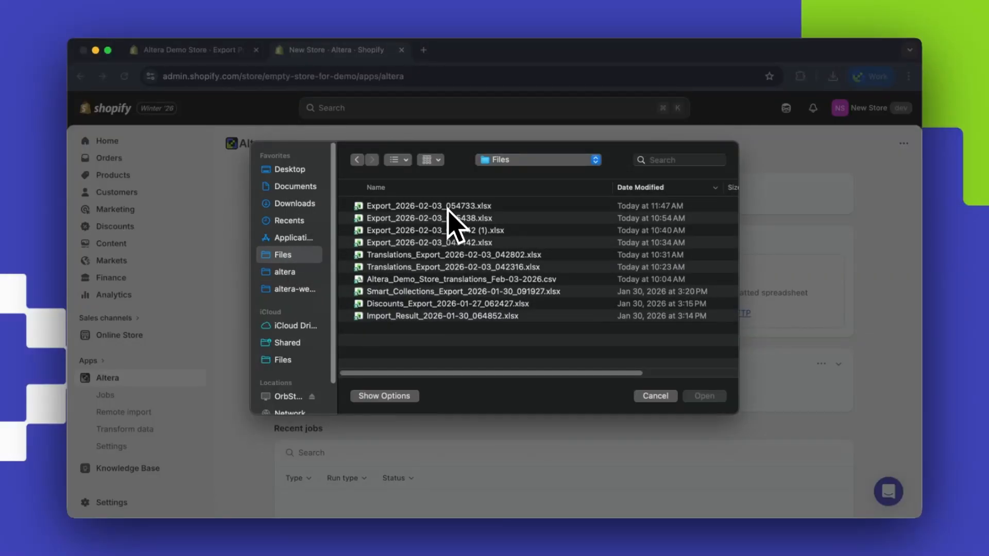
double_click(448, 206)
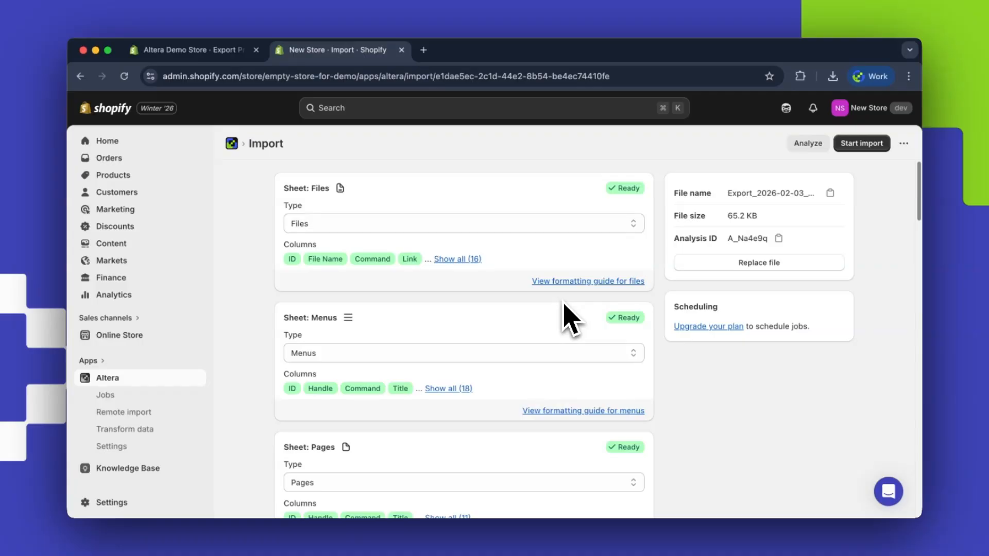
Review the status and warnings of every sheet in the uploaded file, and start the import.
scroll(355, 263, down, 2)
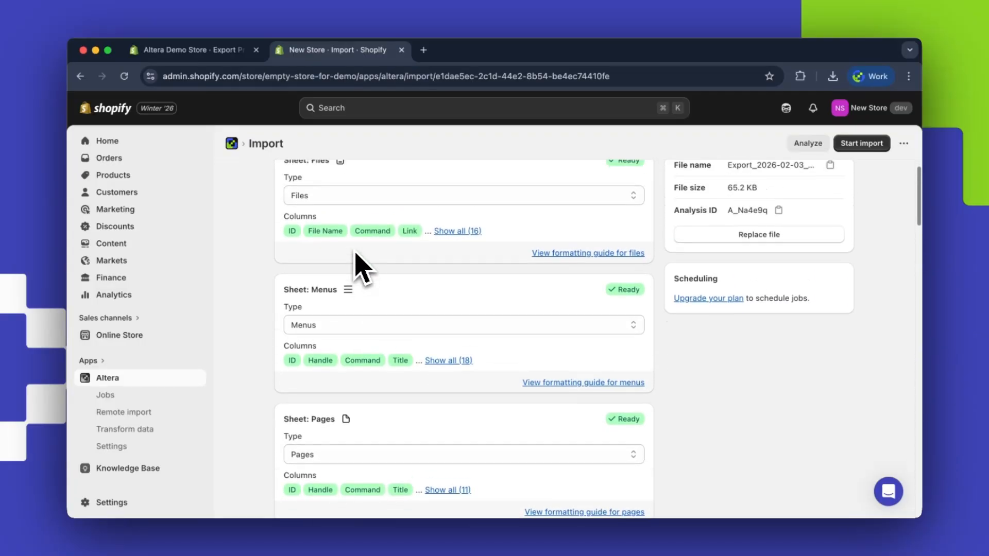
scroll(361, 265, up, 1)
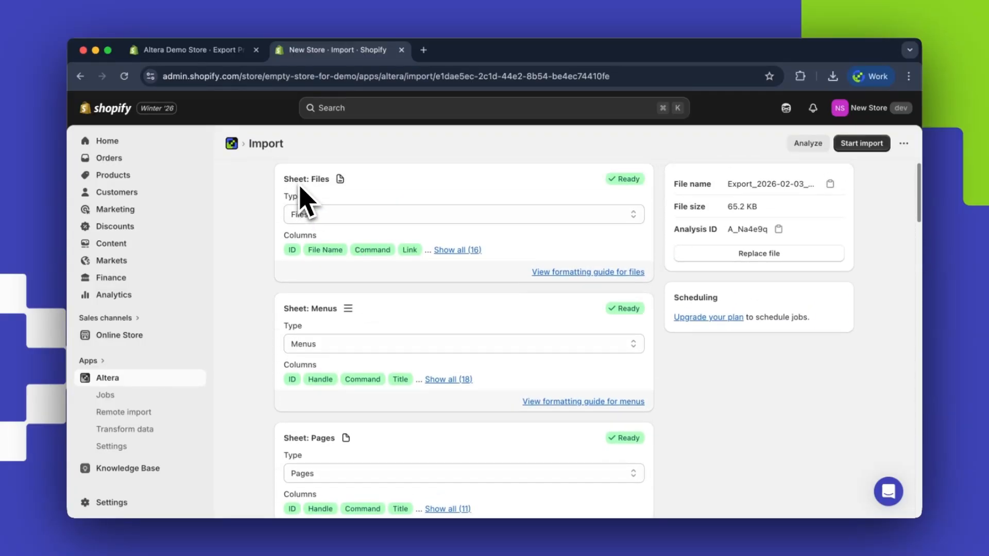
scroll(268, 282, down, 3)
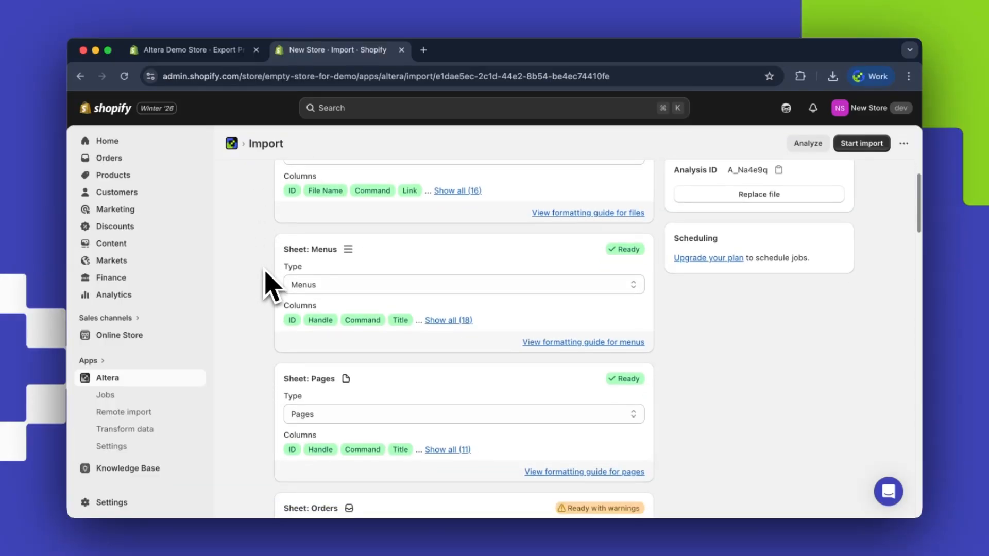
scroll(278, 287, down, 3)
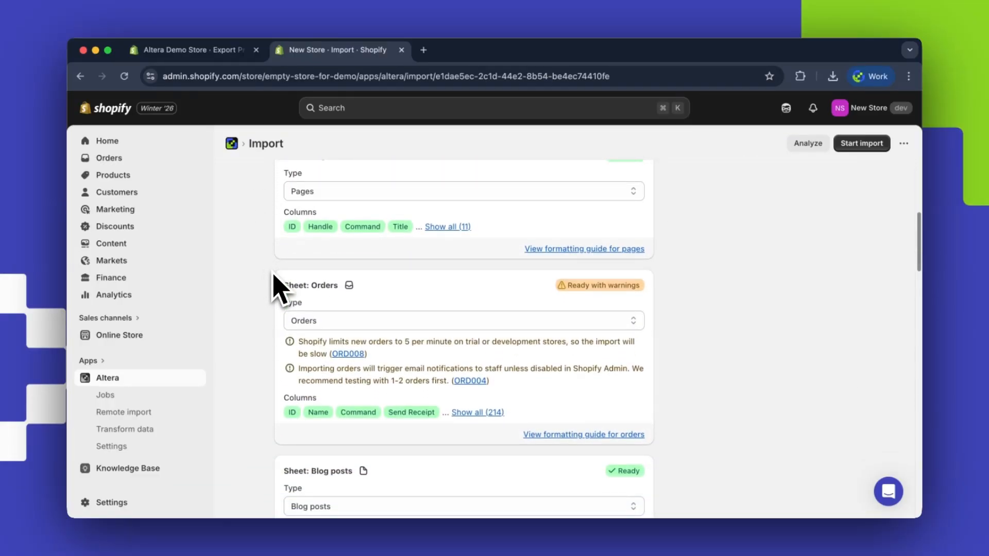
scroll(278, 289, down, 2)
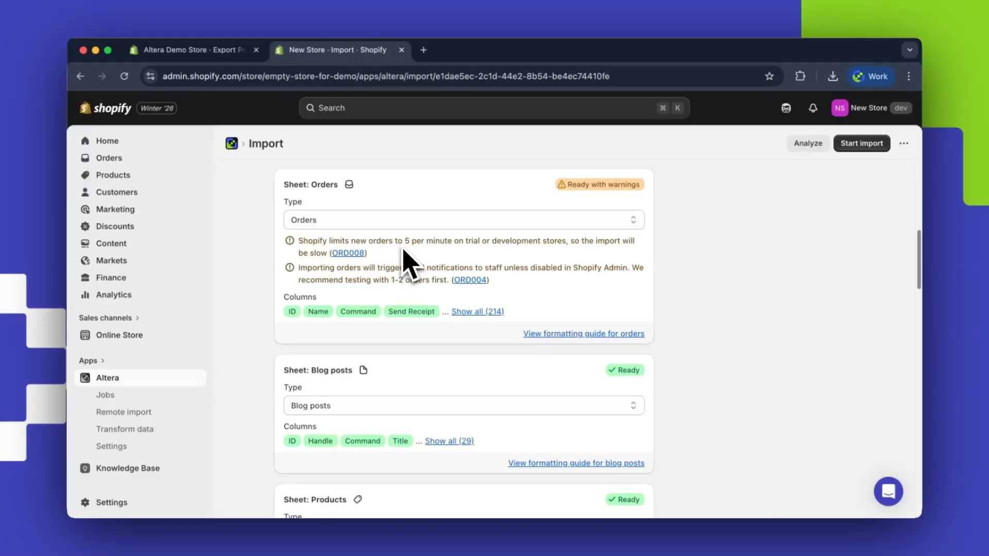
scroll(406, 262, down, 12)
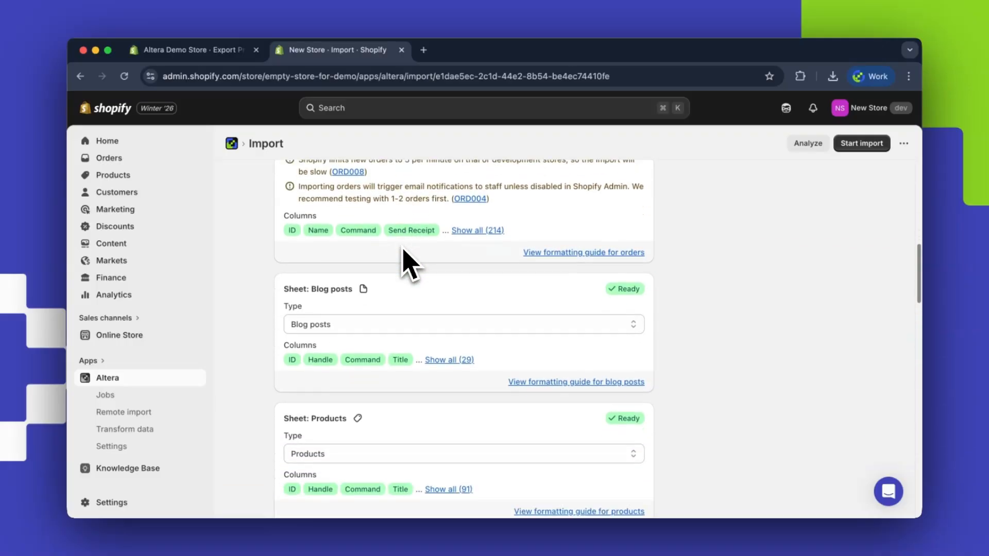
scroll(410, 263, down, 10)
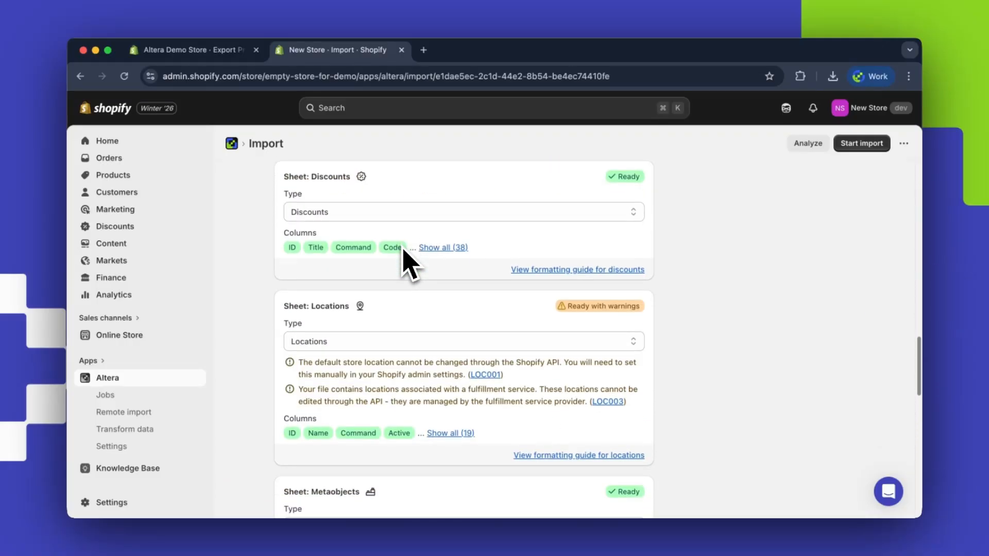
scroll(409, 263, down, 10)
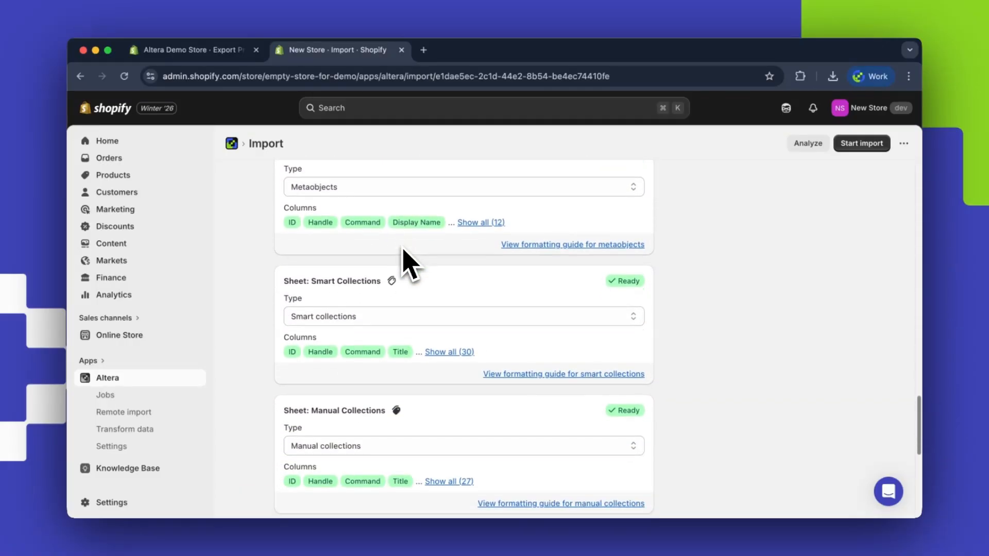
scroll(410, 264, down, 2)
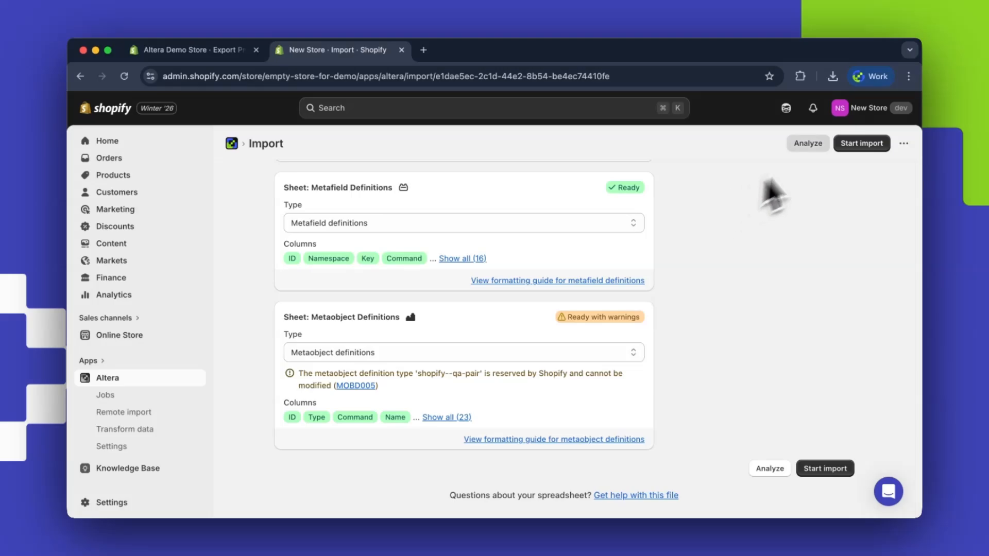
click(861, 144)
click(643, 367)
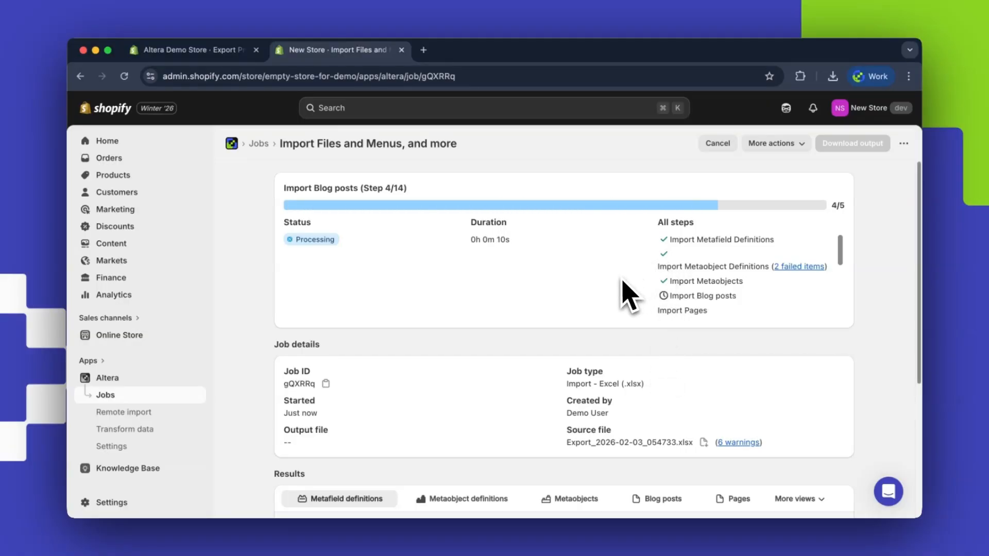
Examine the import job's progress and the full list of its steps.
scroll(702, 307, down, 5)
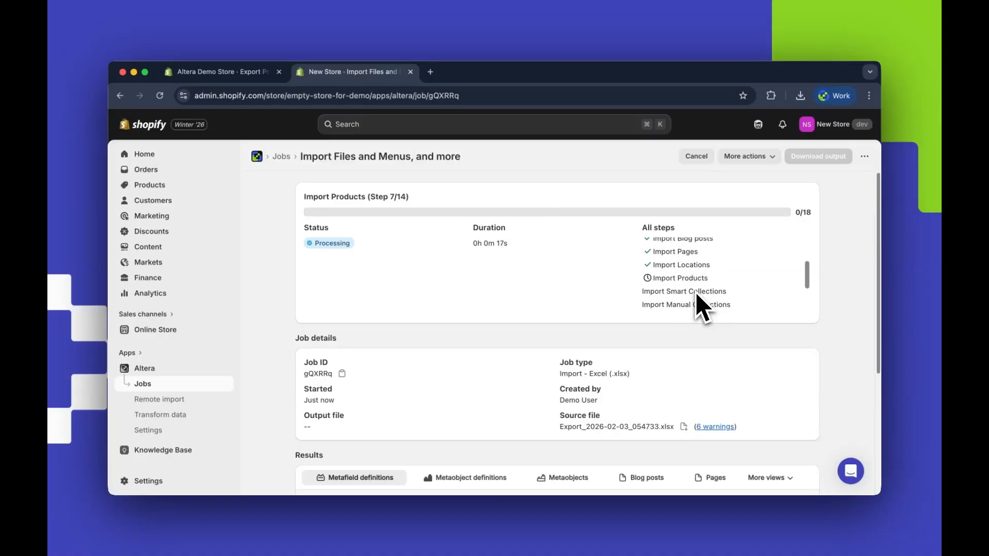
scroll(696, 296, up, 5)
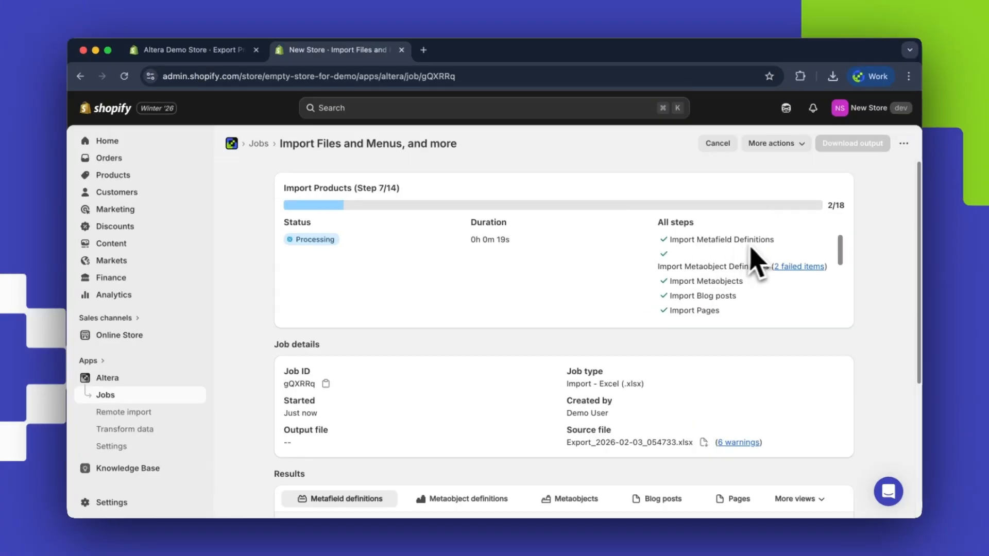
scroll(756, 261, down, 3)
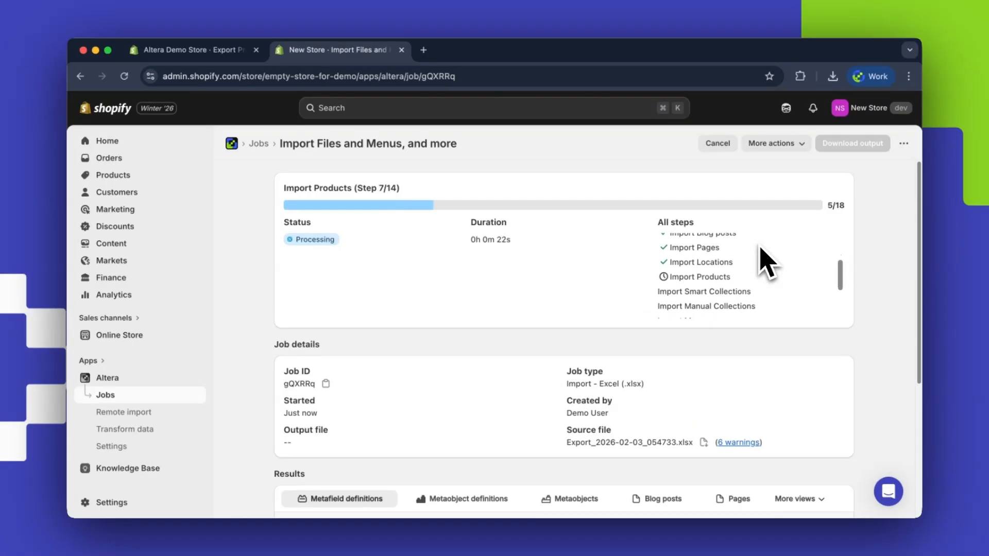
scroll(734, 273, down, 3)
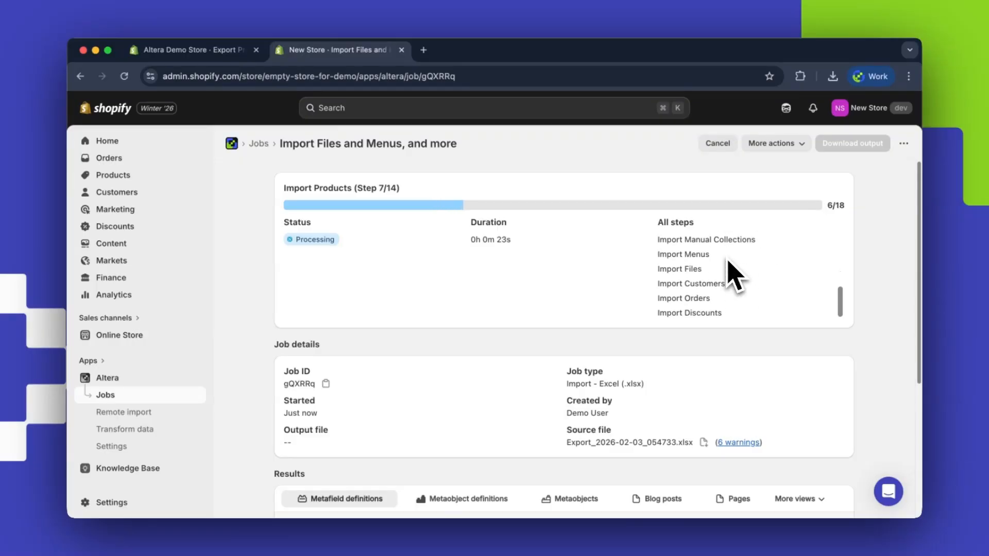
scroll(728, 304, up, 3)
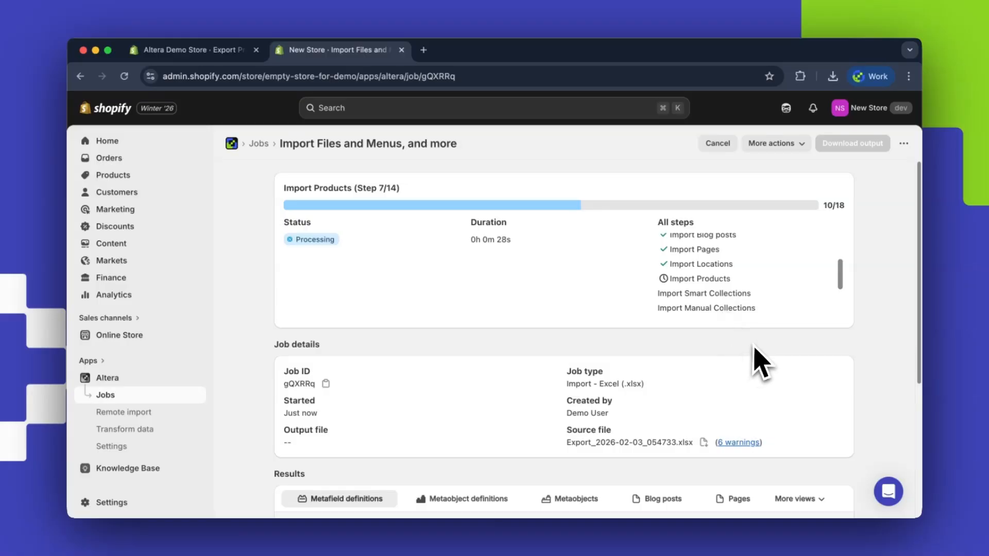
scroll(760, 345, down, 1)
Check the job's metafield and metaobject definition results, and view the imported attraction definition.
scroll(760, 344, down, 3)
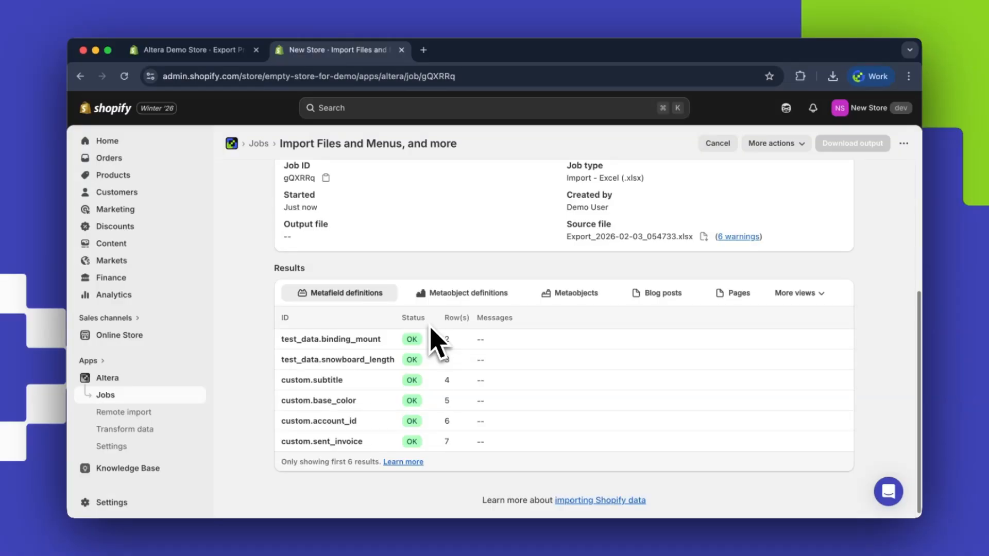
click(473, 296)
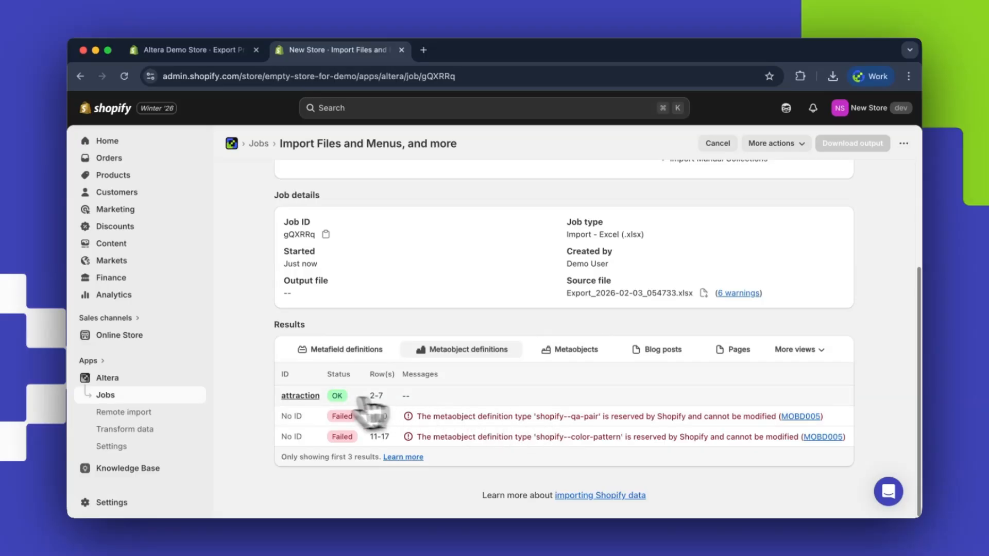
click(302, 397)
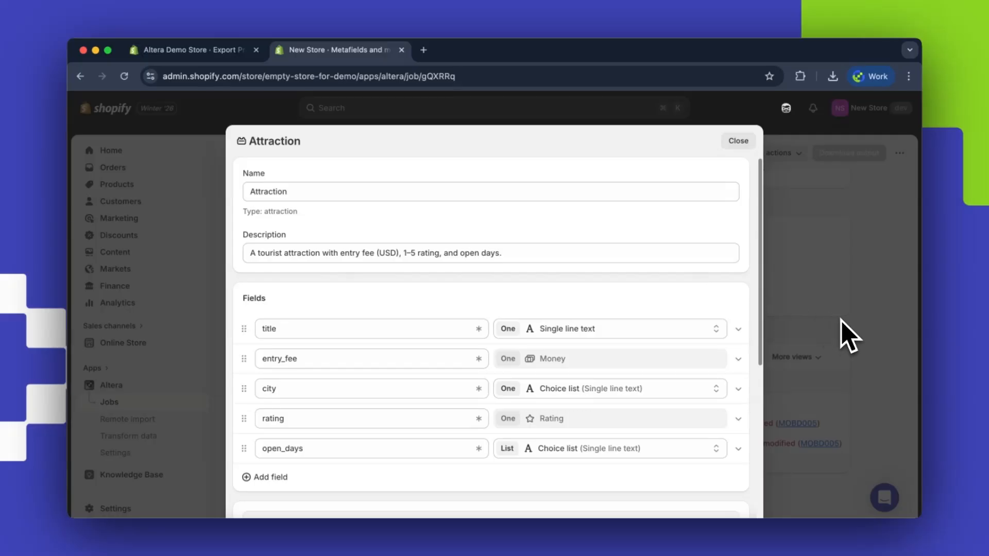
click(848, 337)
Check the metaobject results, inspect the imported Louvre Museum entry, and review the progress of the remaining import steps.
click(570, 350)
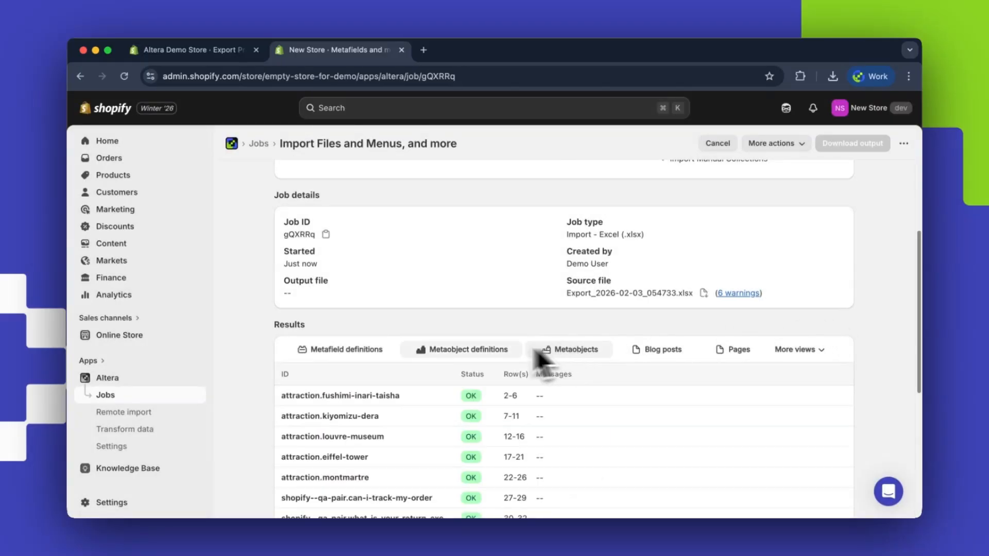
scroll(441, 346, down, 2)
click(370, 405)
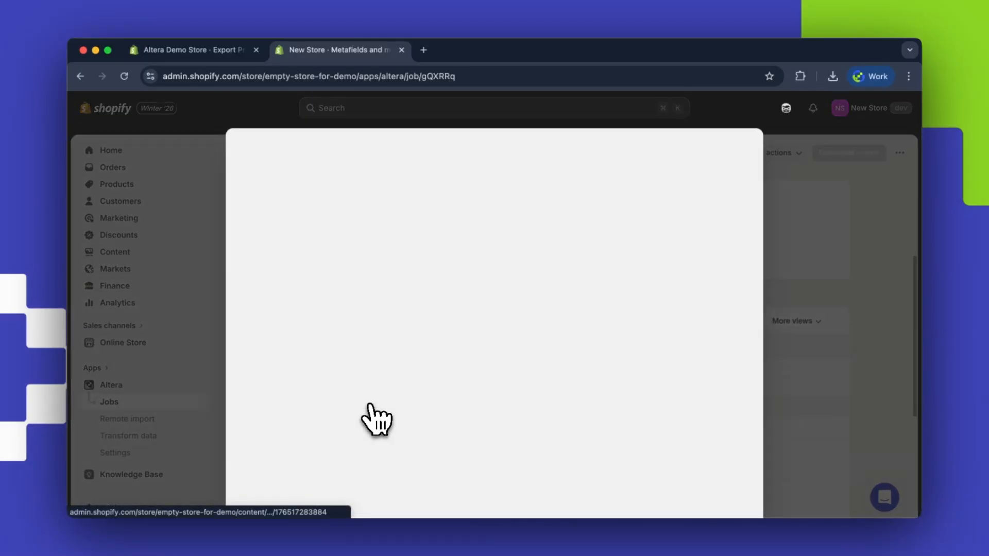
scroll(507, 291, down, 1)
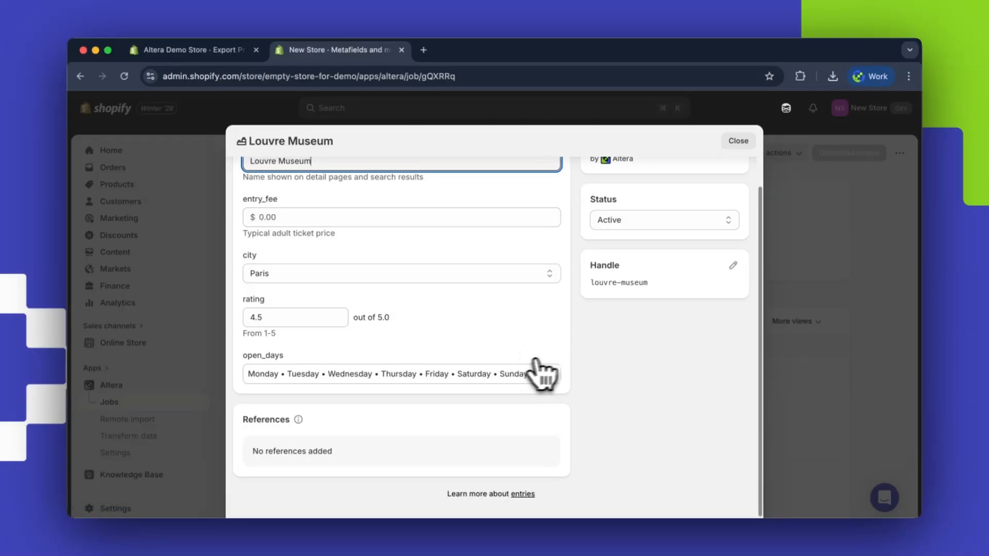
scroll(577, 355, up, 1)
click(879, 367)
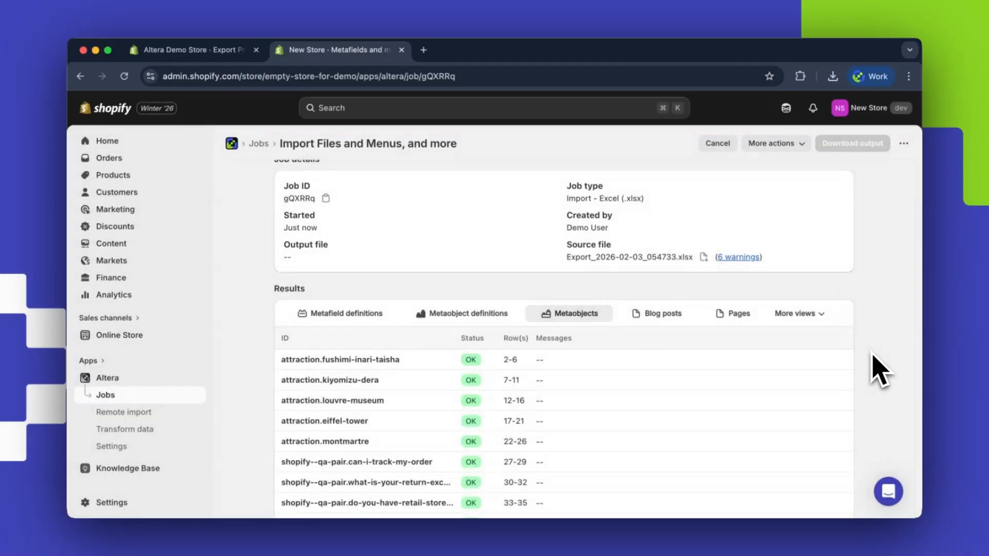
scroll(879, 369, up, 5)
scroll(775, 287, down, 2)
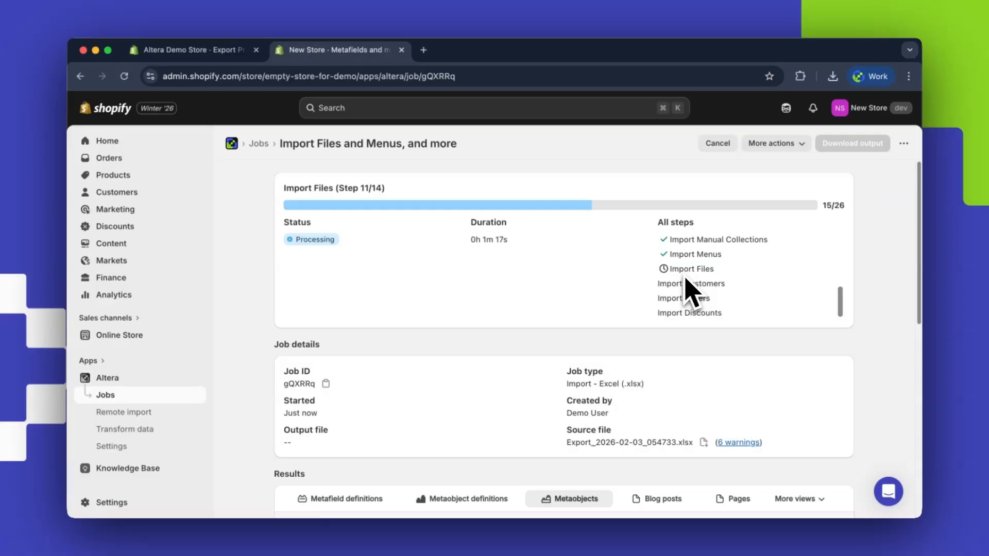
Look through the New Store's imported products and open Alpine Performance Ski Wax.
click(116, 177)
scroll(503, 209, down, 4)
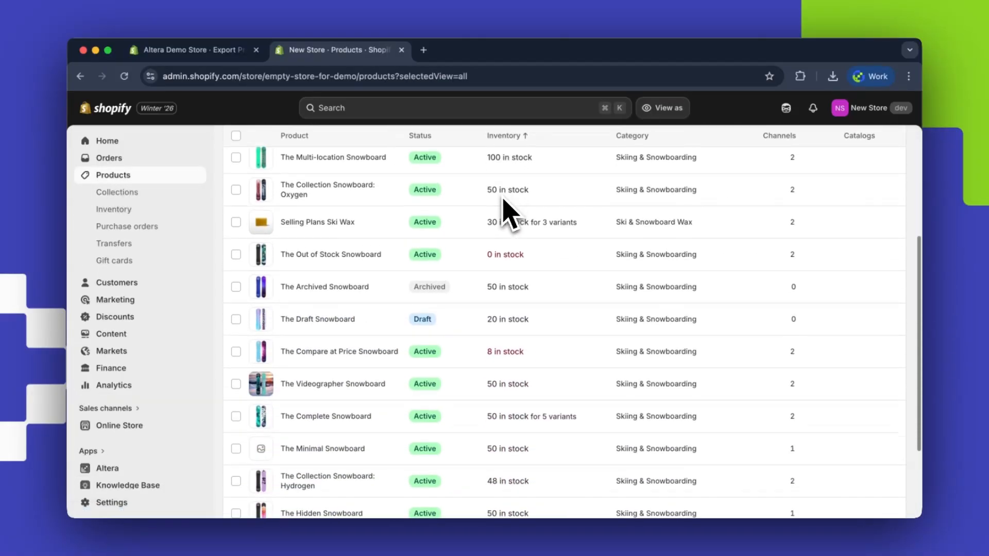
scroll(507, 212, up, 4)
click(278, 225)
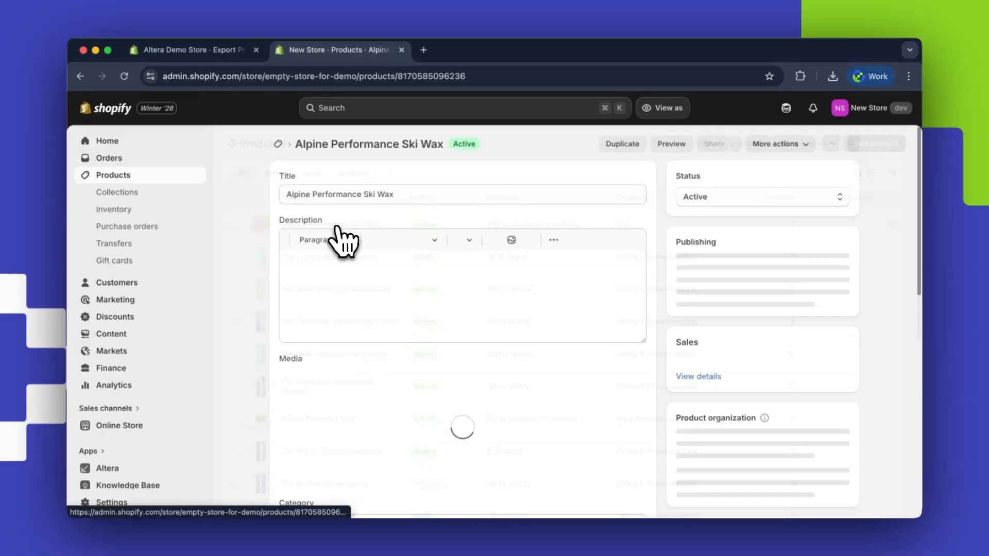
Check the ski wax product's variants and metafields, and open the Subtitle metafield definition.
scroll(523, 240, down, 10)
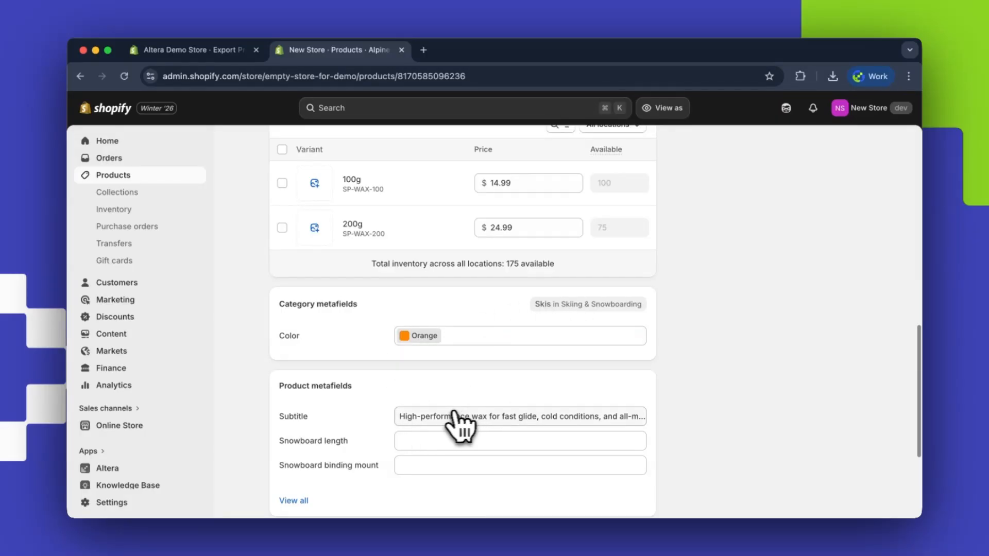
click(296, 419)
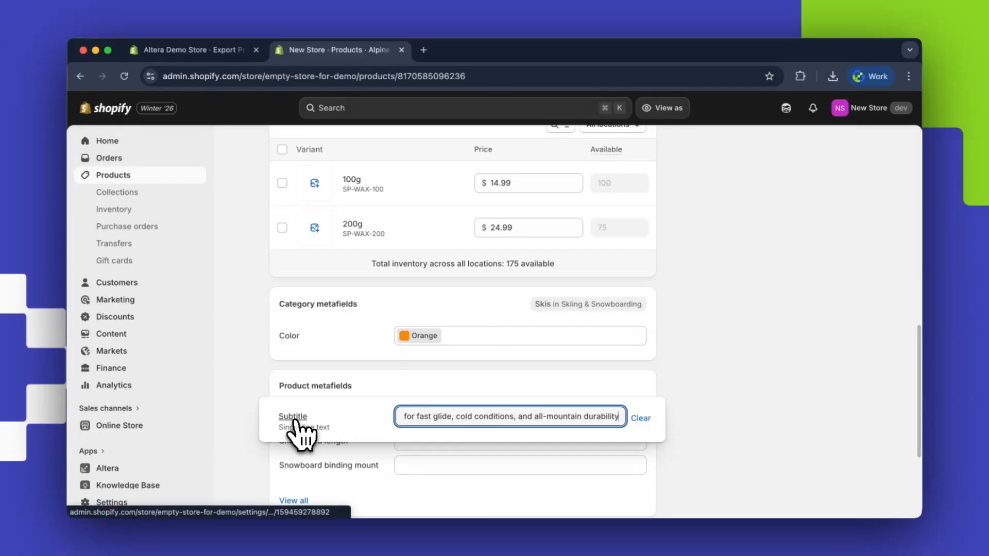
click(294, 418)
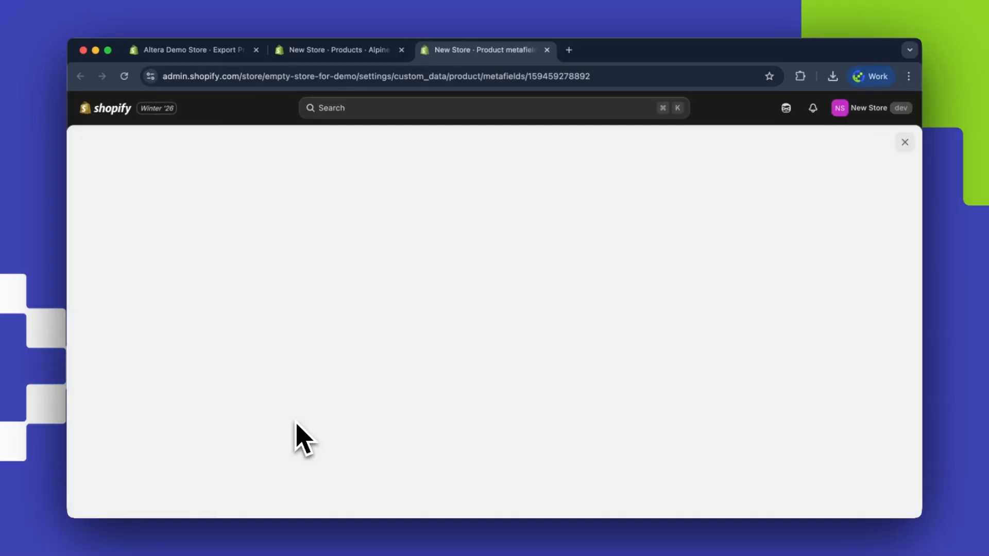
Review the Subtitle product metafield definition and return to the ski wax product.
scroll(531, 193, down, 5)
scroll(530, 194, up, 5)
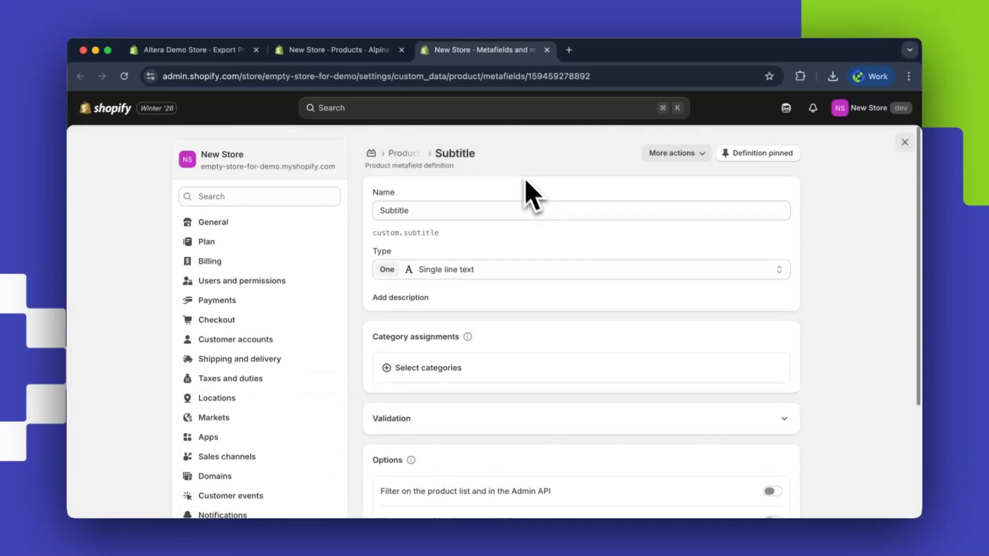
click(361, 57)
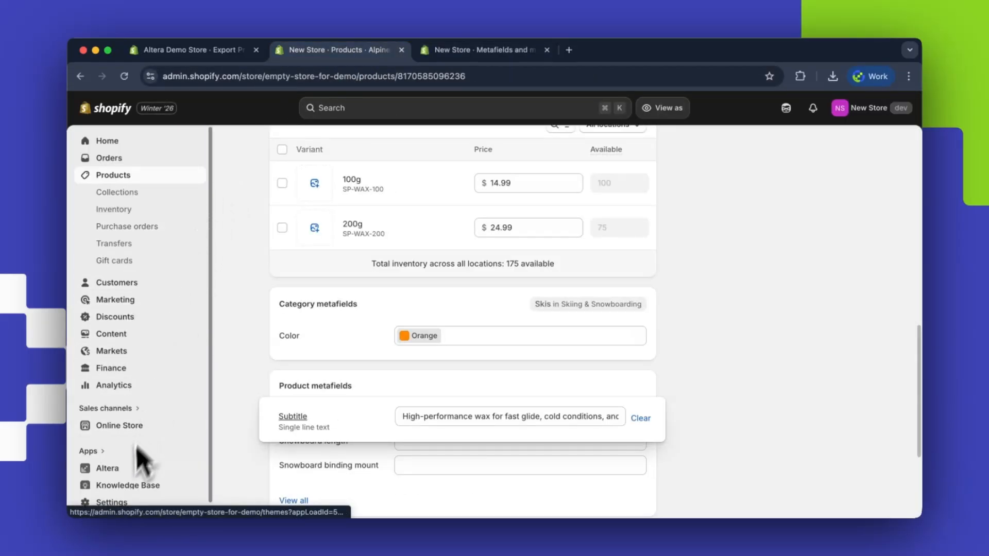
Open the Import Files and Menus, and more job in Altera and check the progress of its import steps.
click(124, 469)
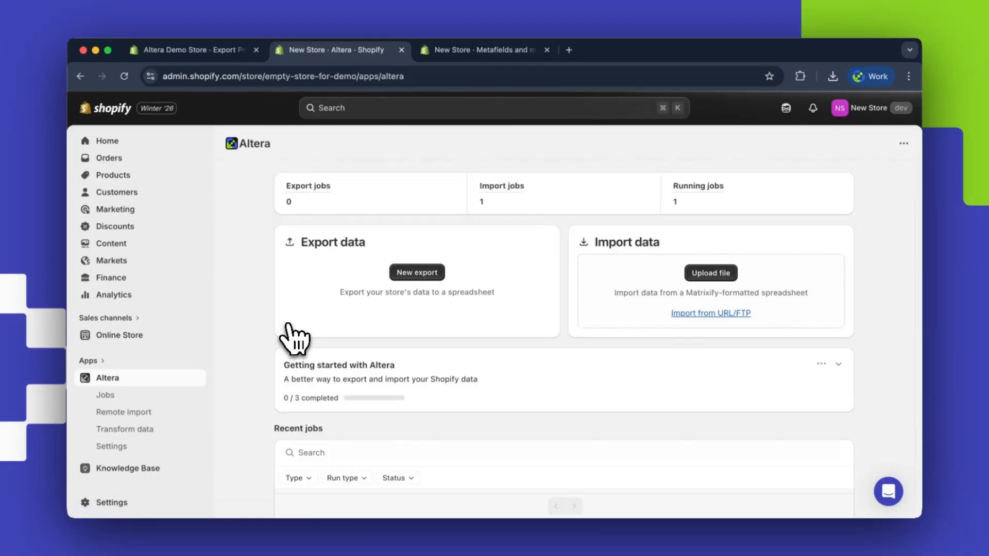
scroll(290, 335, down, 5)
click(331, 311)
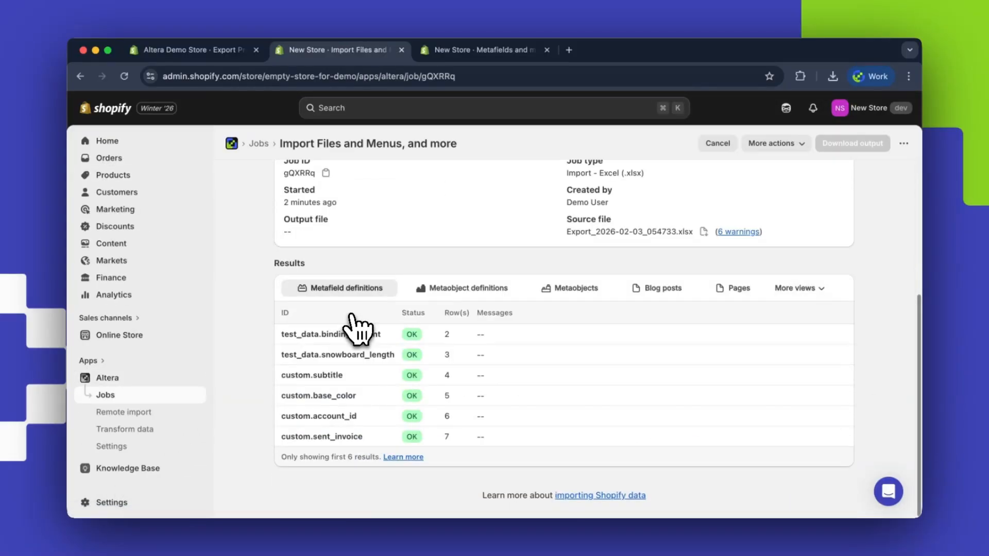
scroll(494, 309, up, 5)
scroll(715, 273, down, 3)
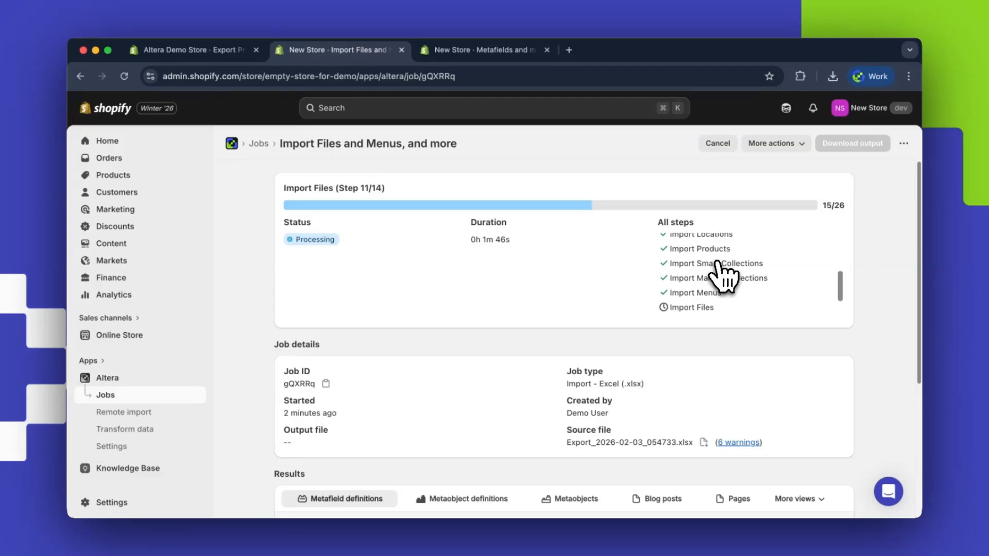
scroll(718, 274, down, 2)
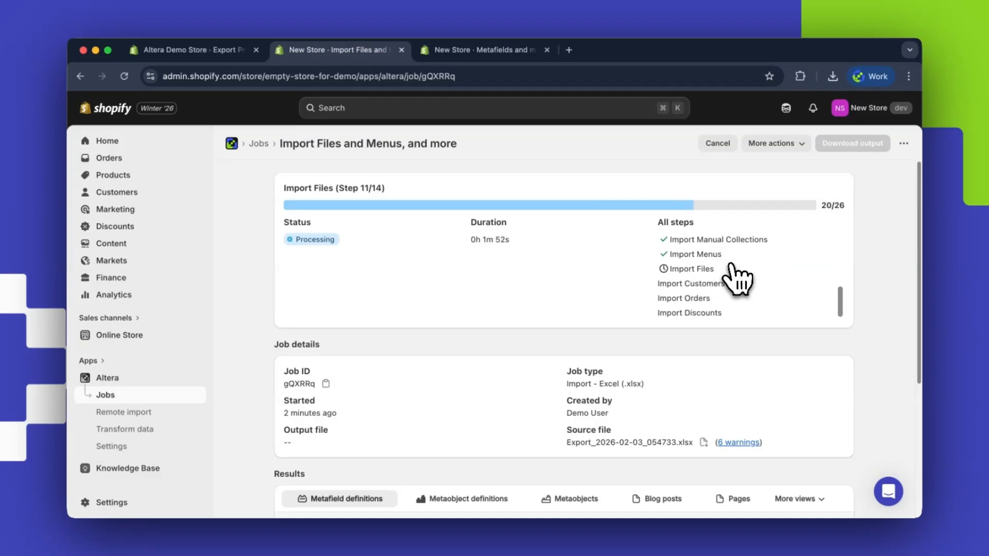
scroll(721, 376, down, 3)
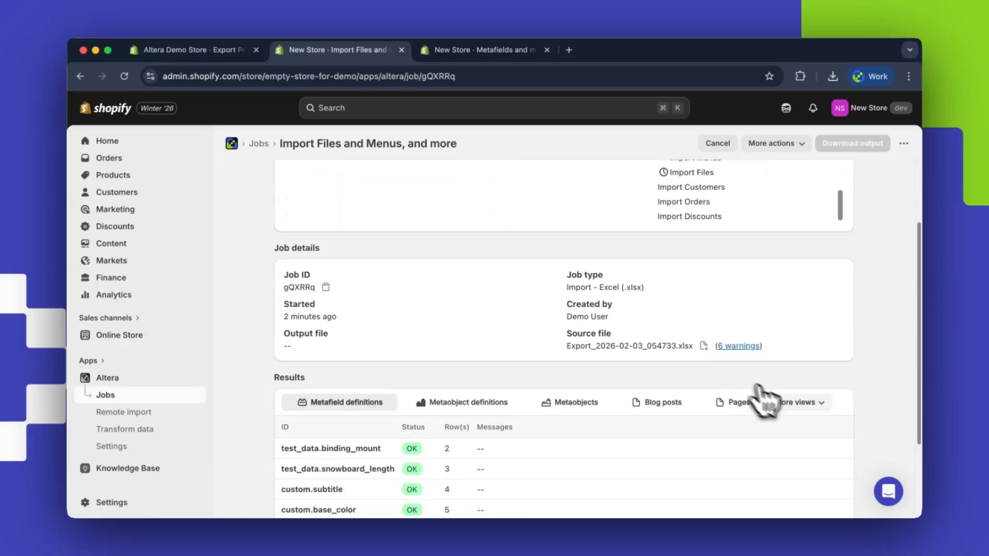
Look through the job's Files results and recheck the progress of the remaining import steps.
click(790, 403)
click(829, 311)
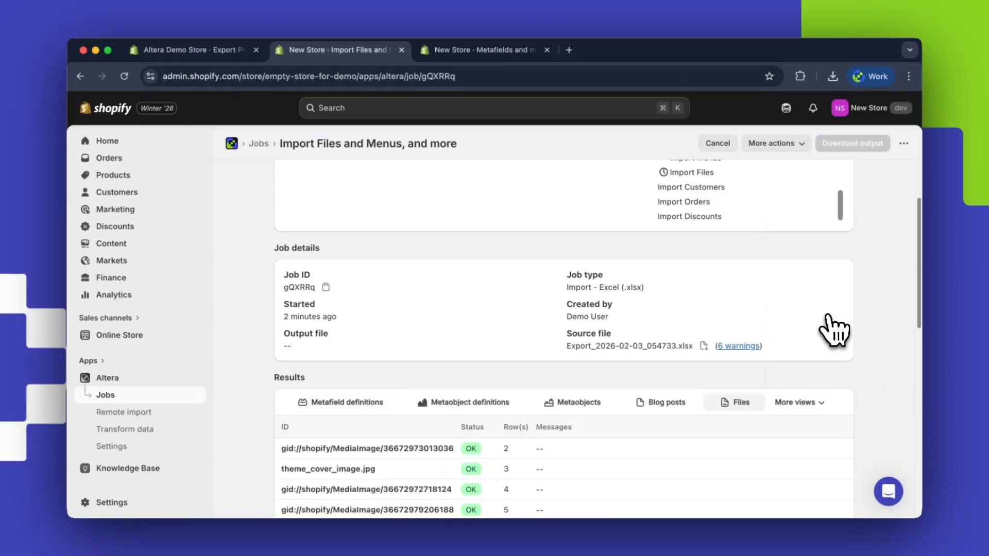
scroll(857, 360, down, 1)
scroll(859, 363, down, 10)
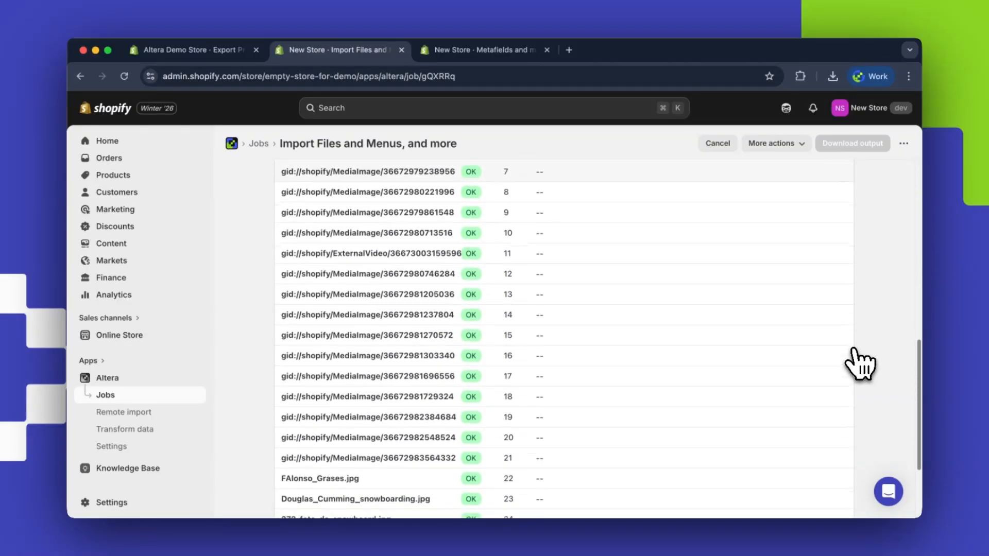
scroll(858, 363, down, 2)
scroll(858, 363, up, 10)
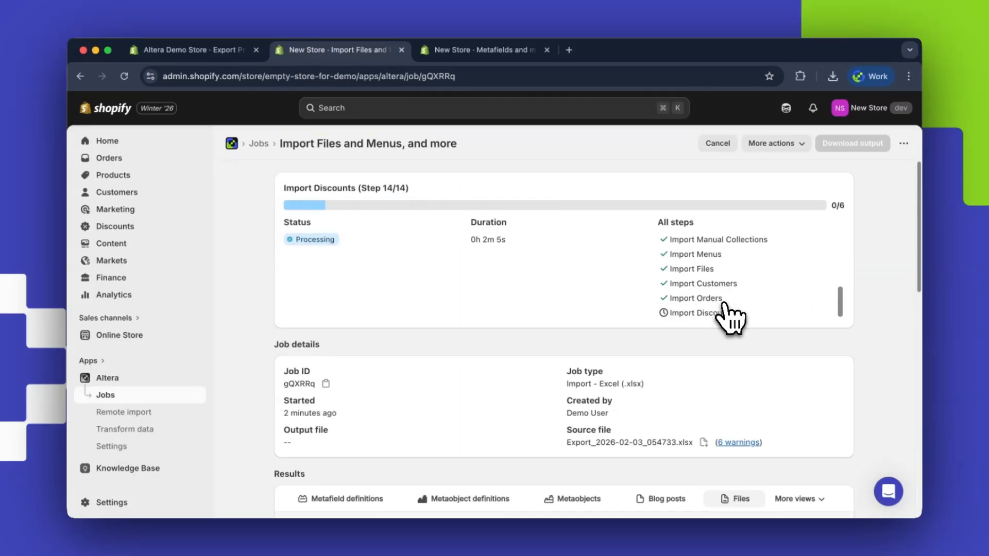
Inspect the third order in the New Store's imported orders list and view the imported discounts.
click(114, 157)
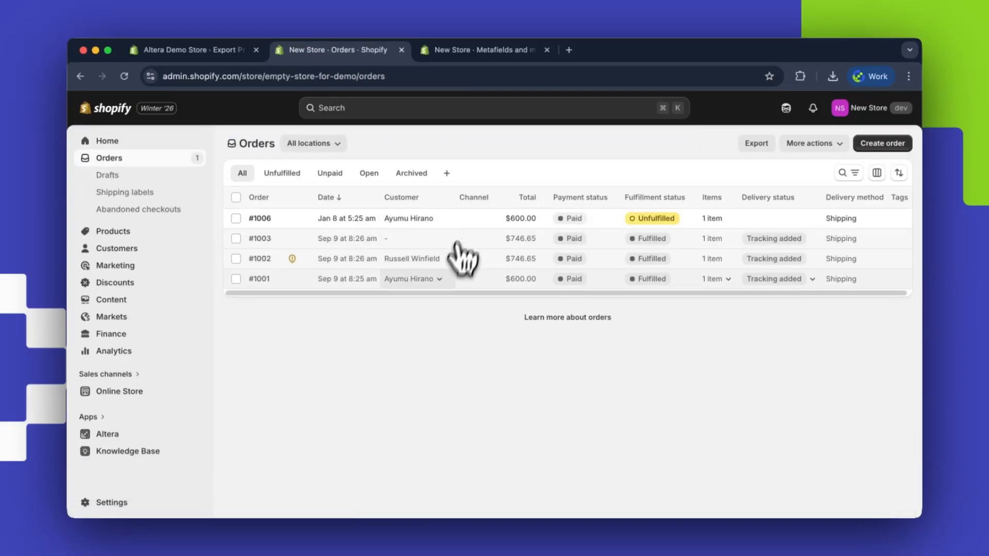
click(353, 262)
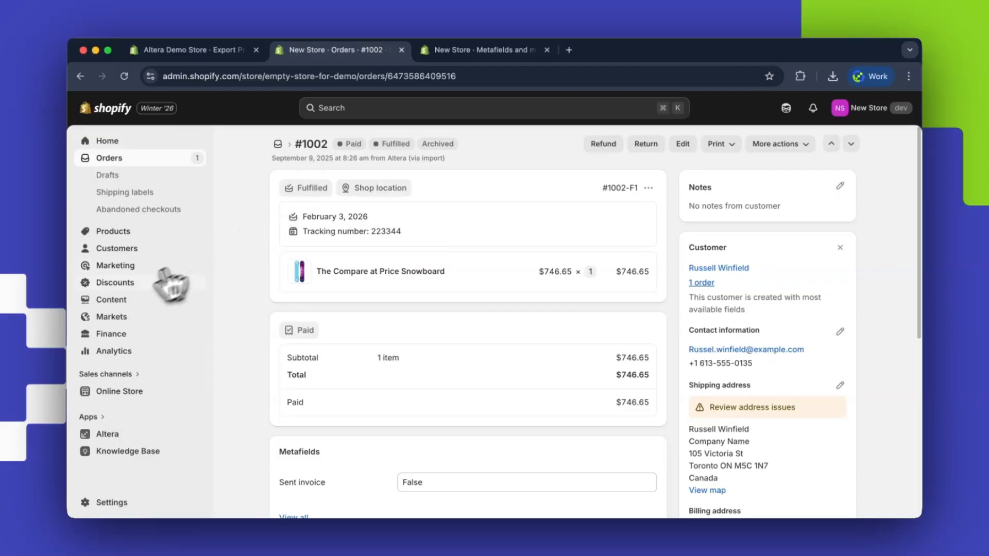
click(123, 284)
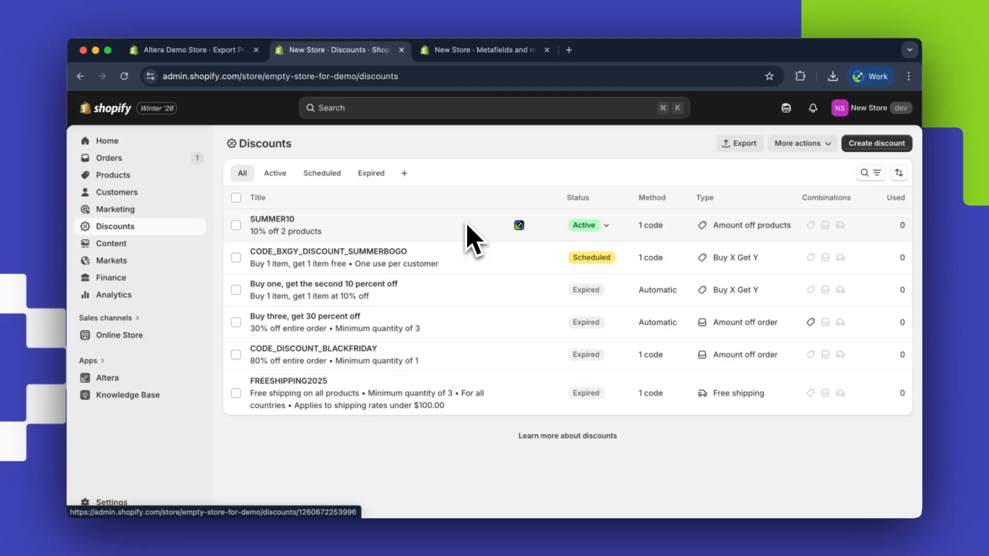
Look through the imported files in the New Store's content section.
click(112, 244)
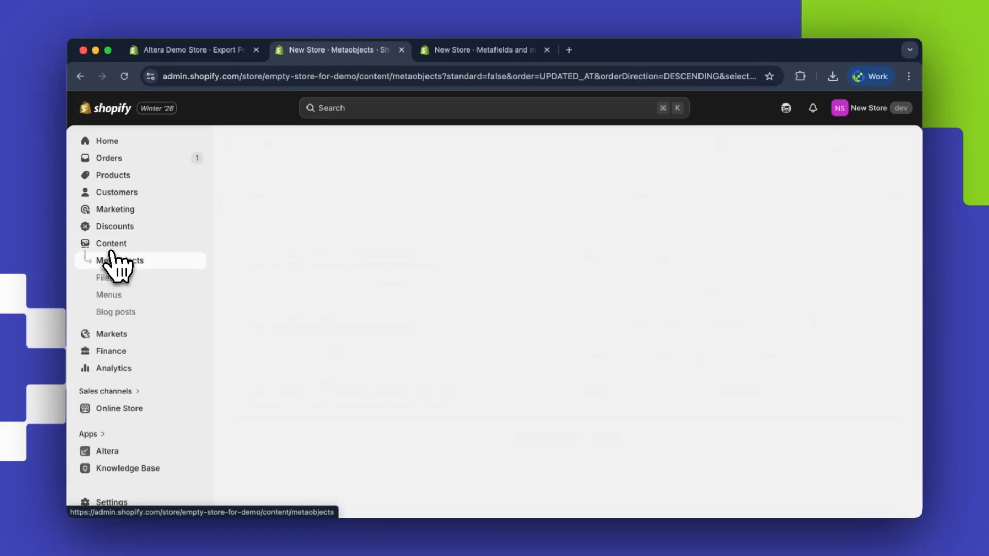
click(111, 278)
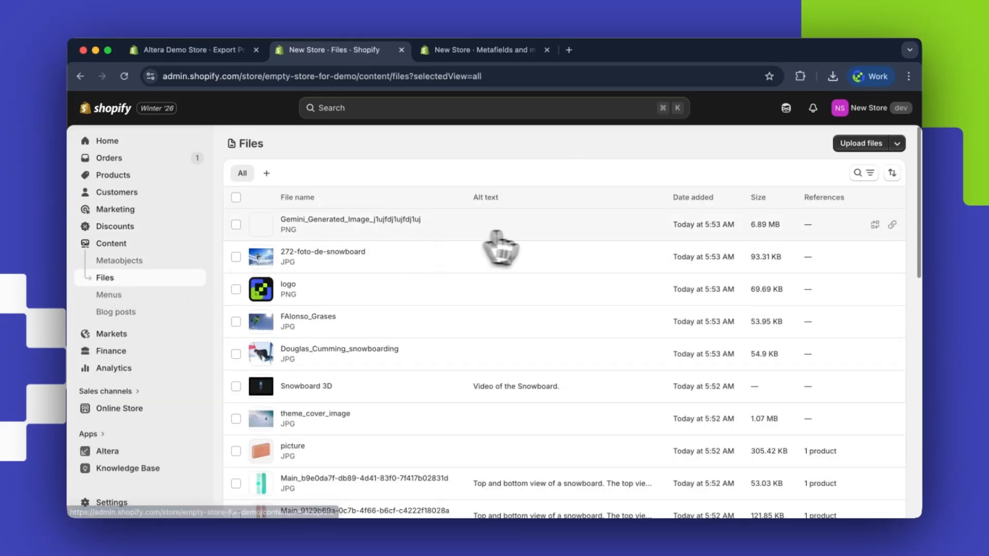
scroll(540, 236, down, 1)
scroll(544, 247, down, 10)
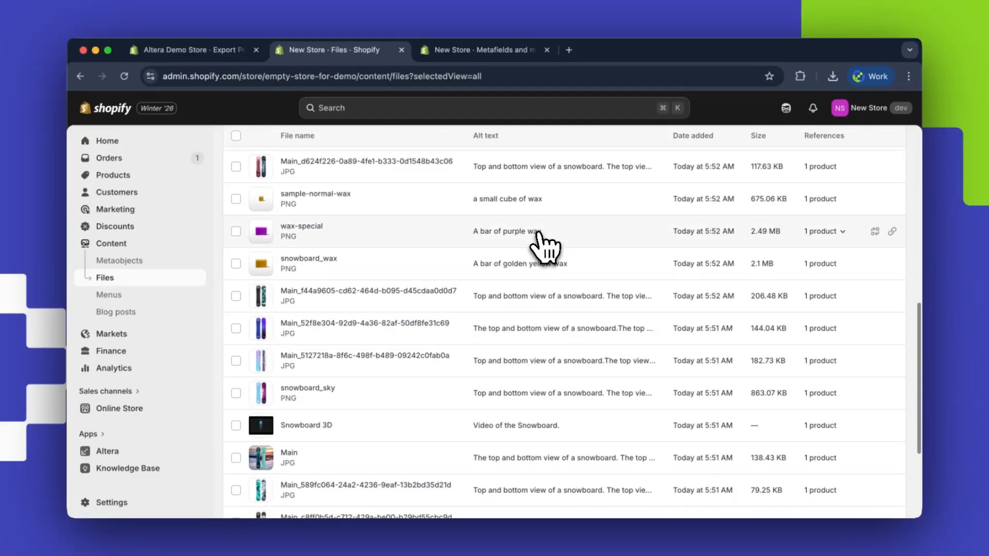
scroll(545, 247, up, 3)
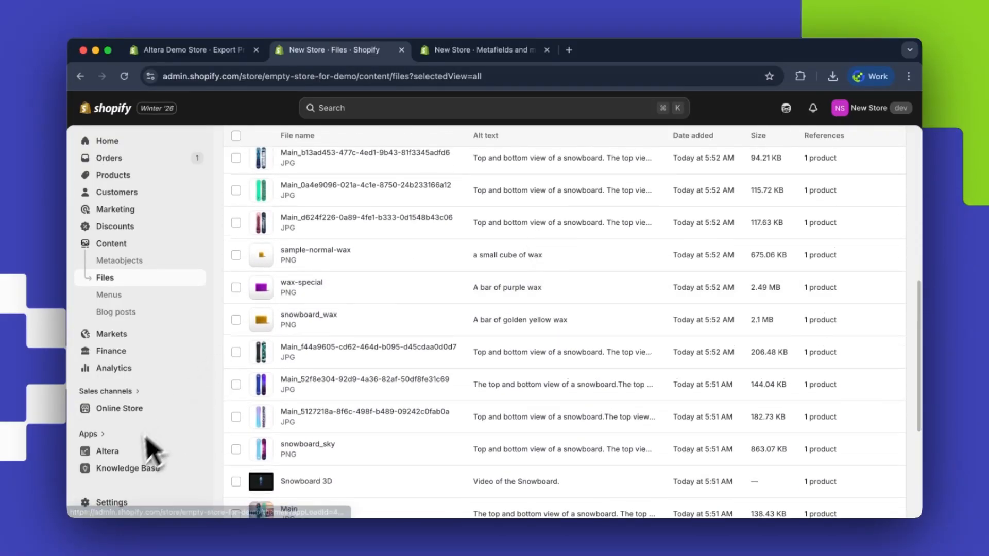
Reopen the Import Files and Menus, and more job in Altera and review its final status and job details.
click(106, 451)
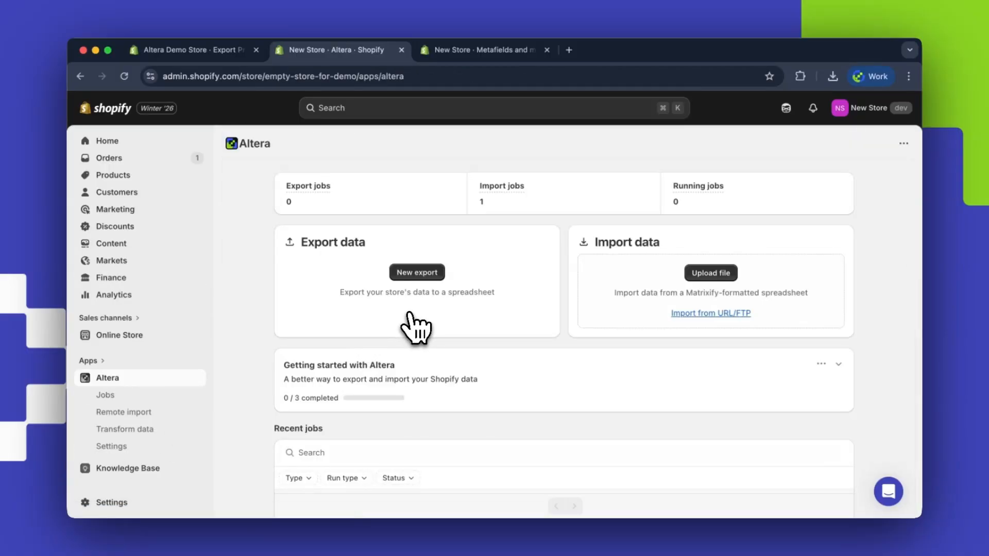
scroll(408, 326, down, 4)
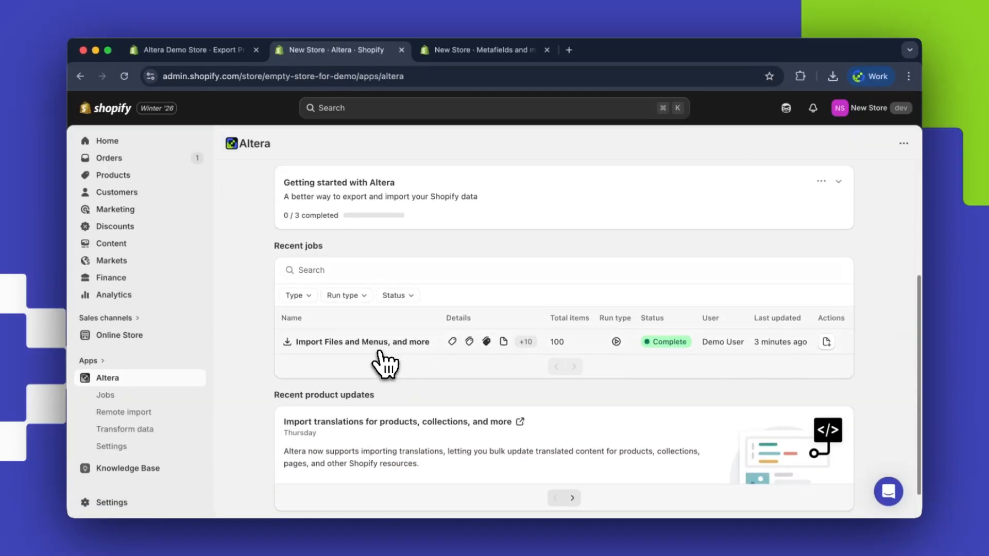
click(385, 355)
scroll(393, 365, up, 2)
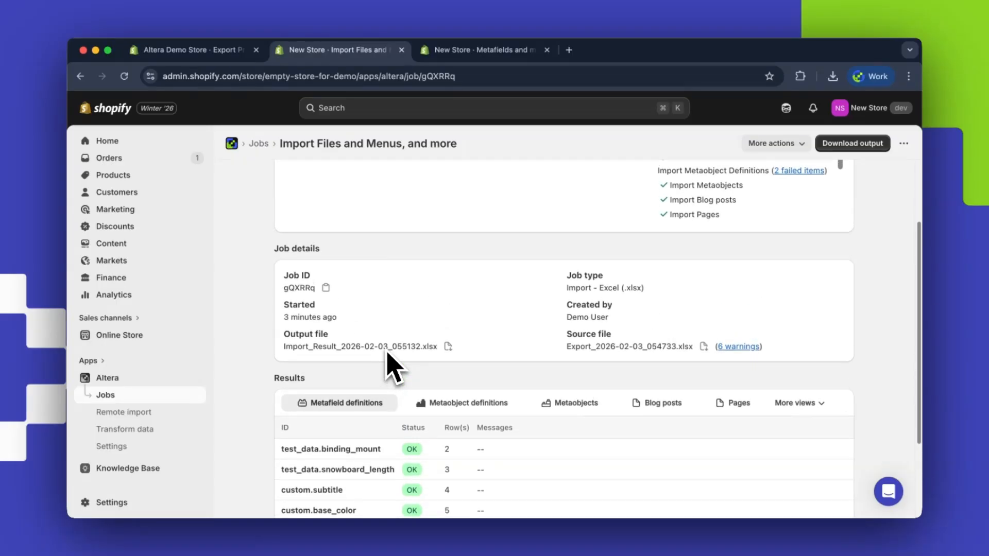
scroll(393, 368, up, 2)
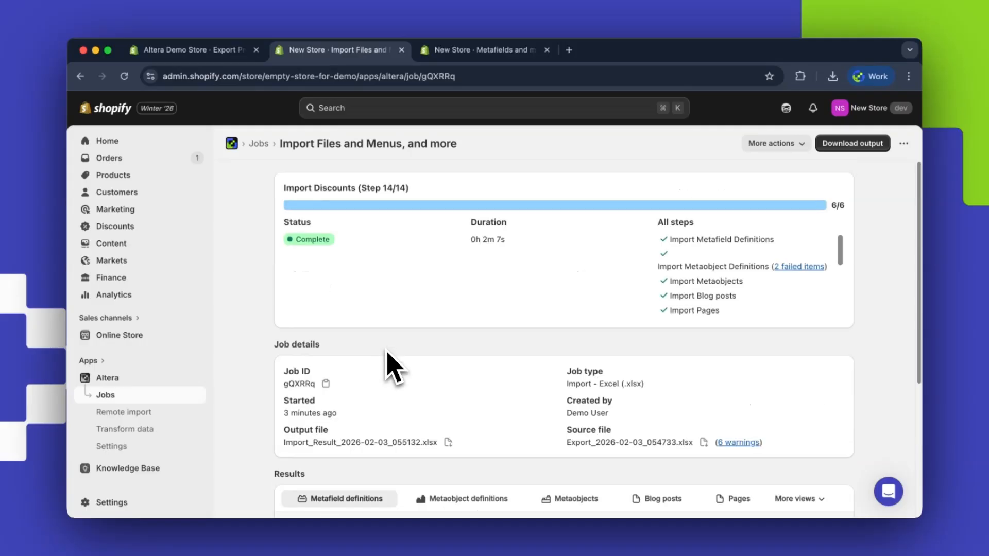